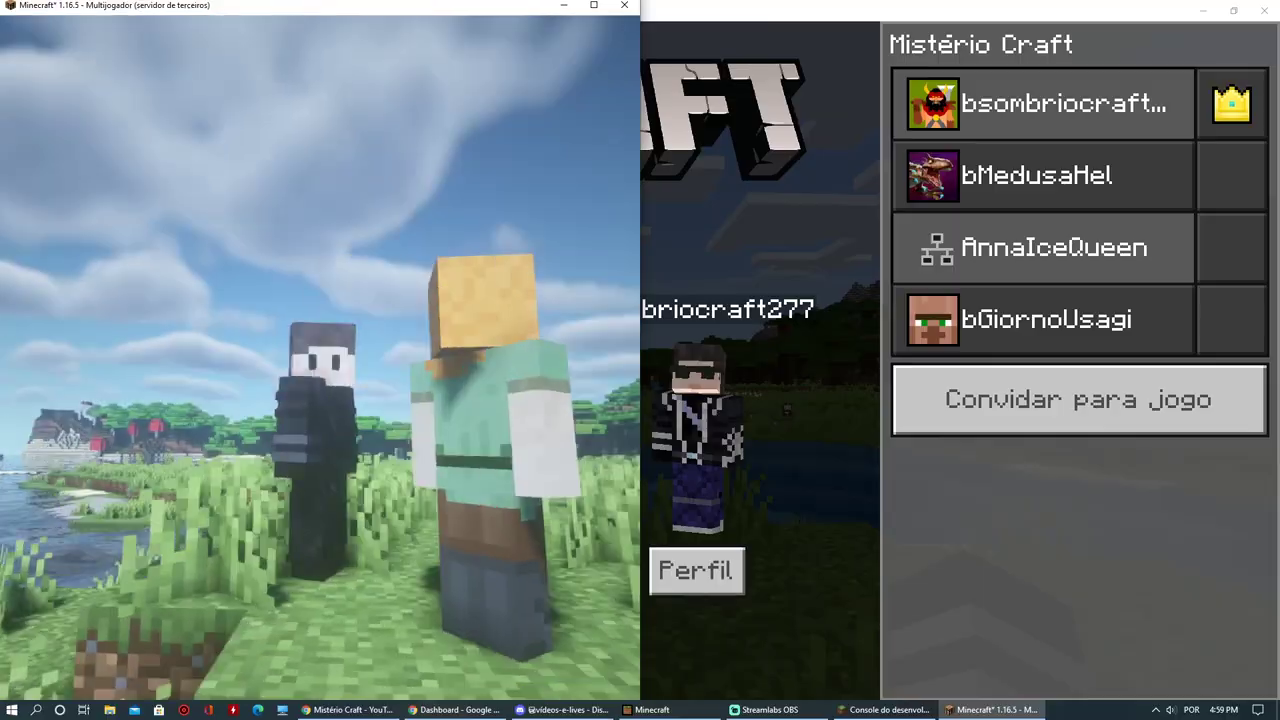
# Resume the Bedrock game, dock its window beside the Java one, and view the Java player's avatar from the Bedrock side.
pyautogui.hotkey('alt', 'Tab')
pyautogui.press('Escape')
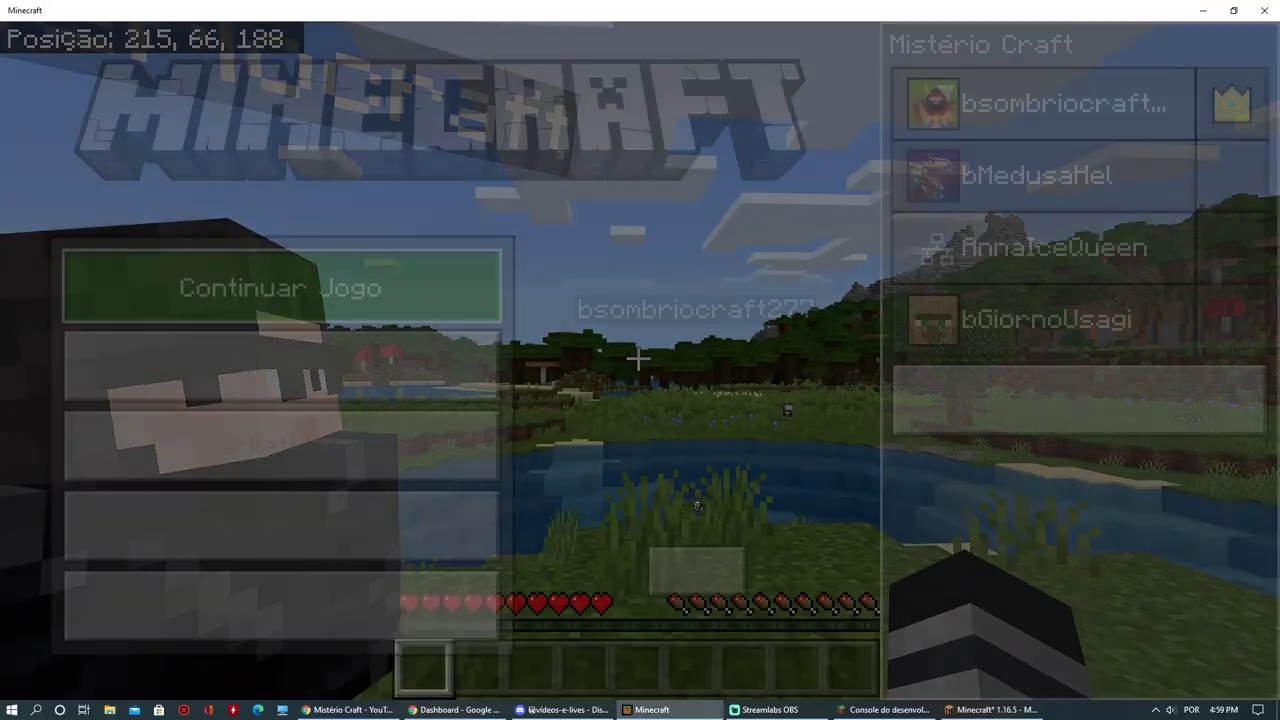
pyautogui.press('super+Right')
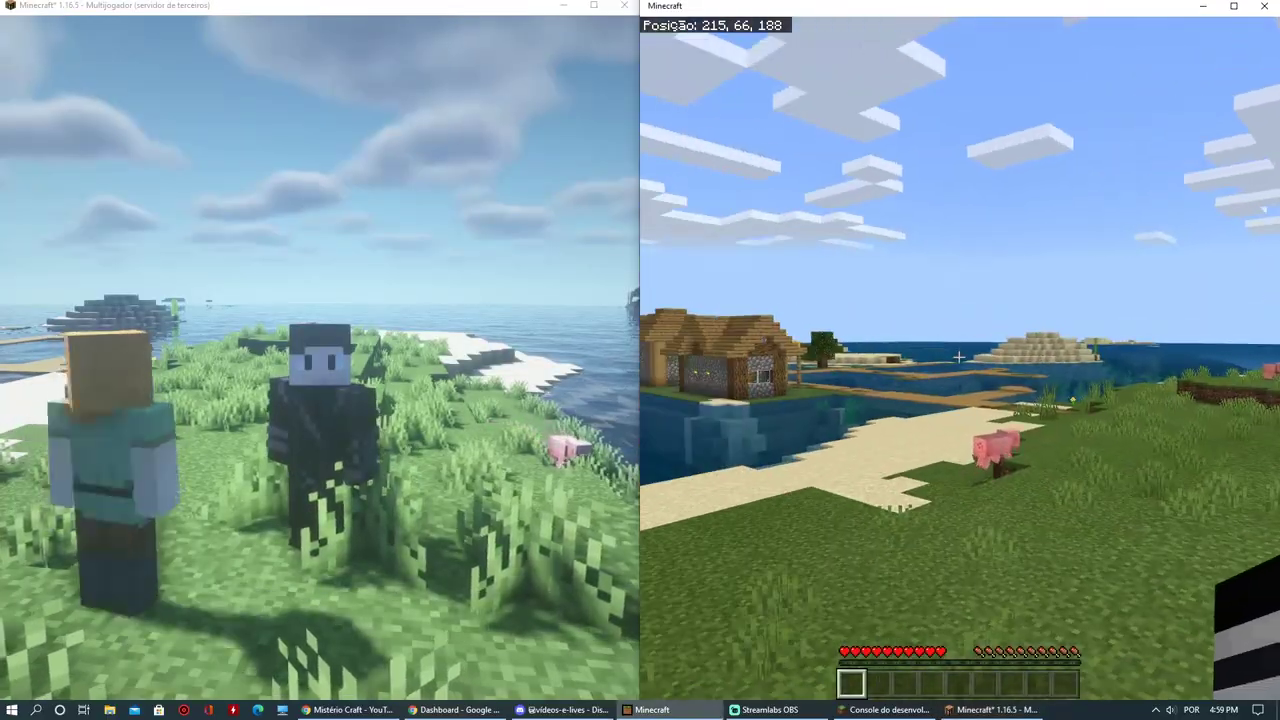
pyautogui.press('s')
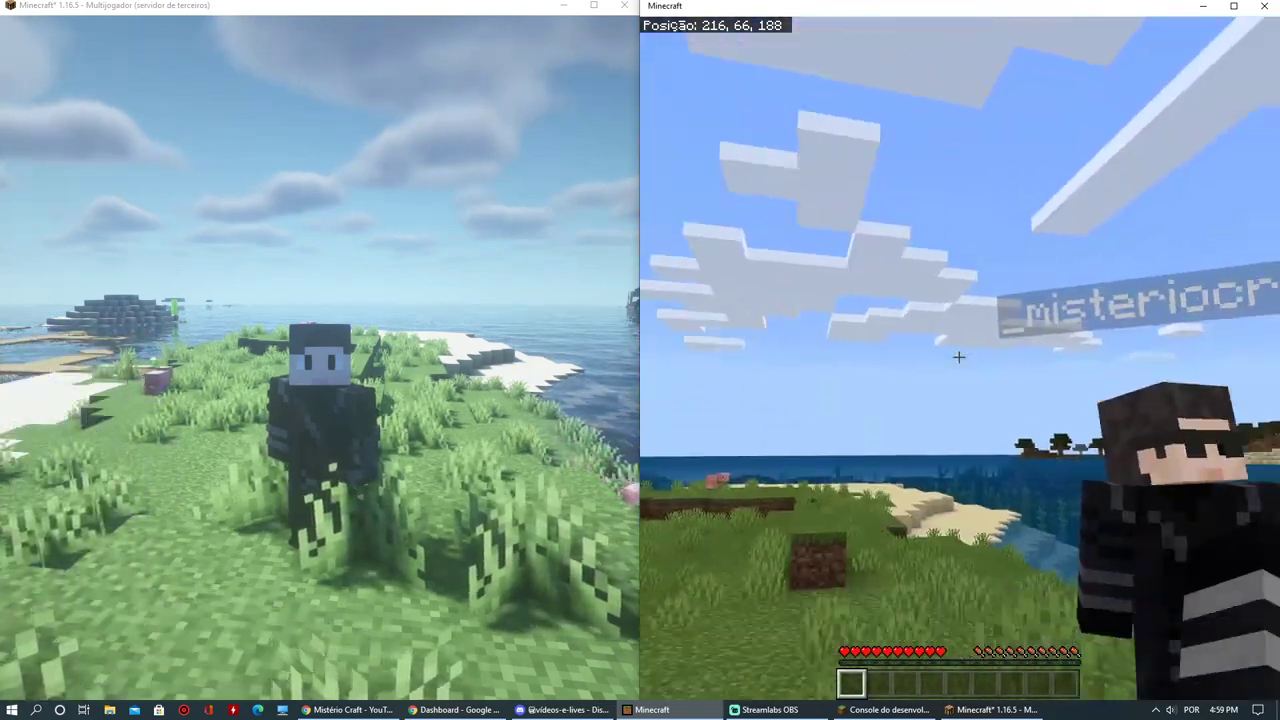
pyautogui.press('w')
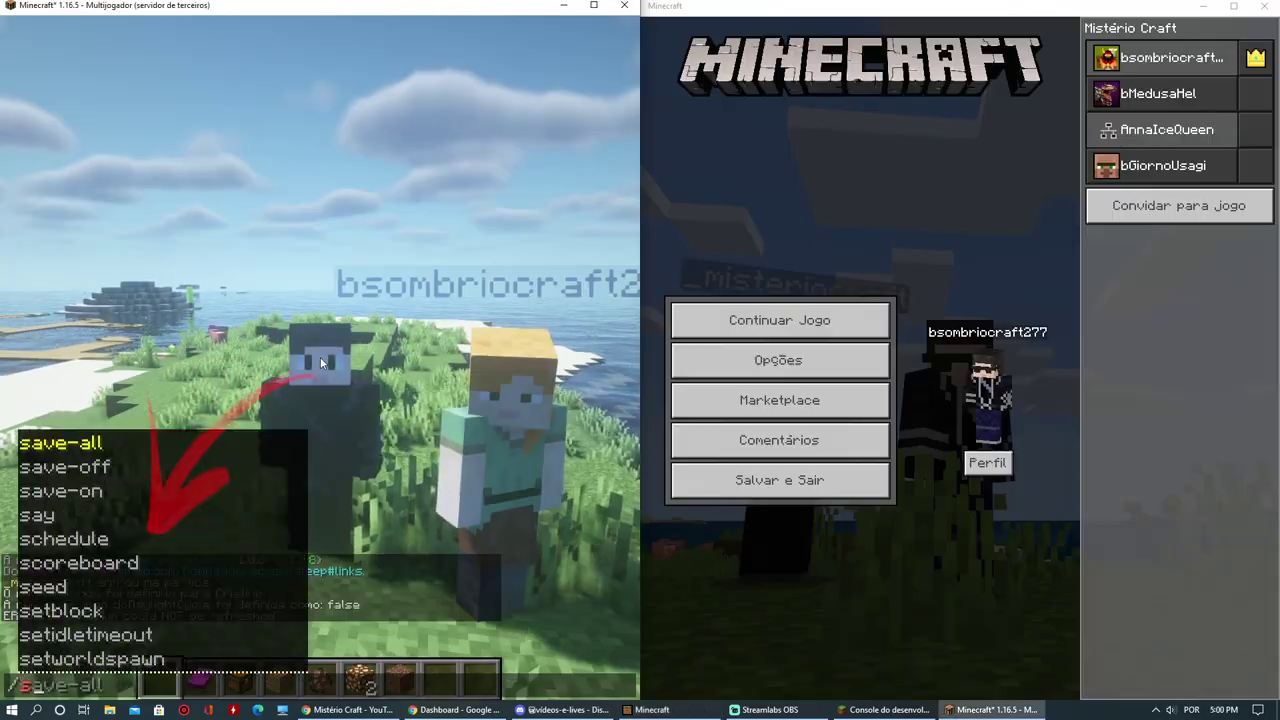
# Run the /skin set command in the Java chat to give the Bedrock player the Java player's skin.
pyautogui.write('kin set')
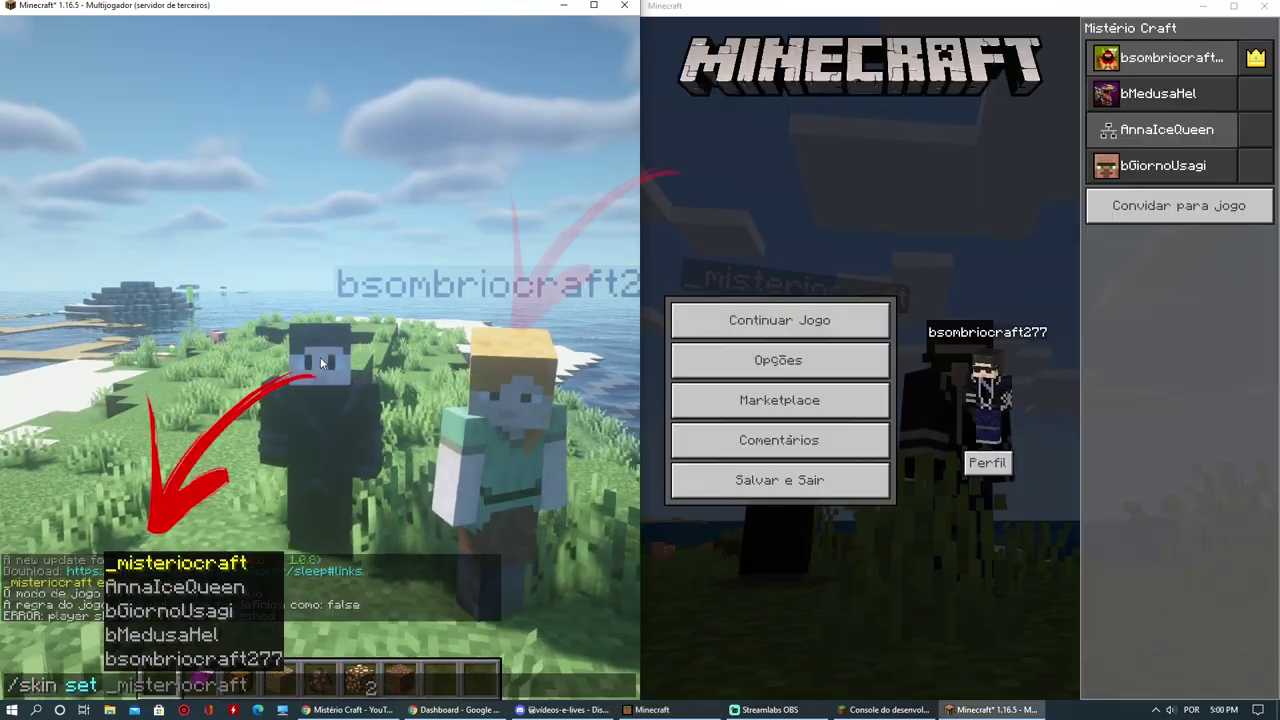
pyautogui.press('Up')
pyautogui.press('Tab')
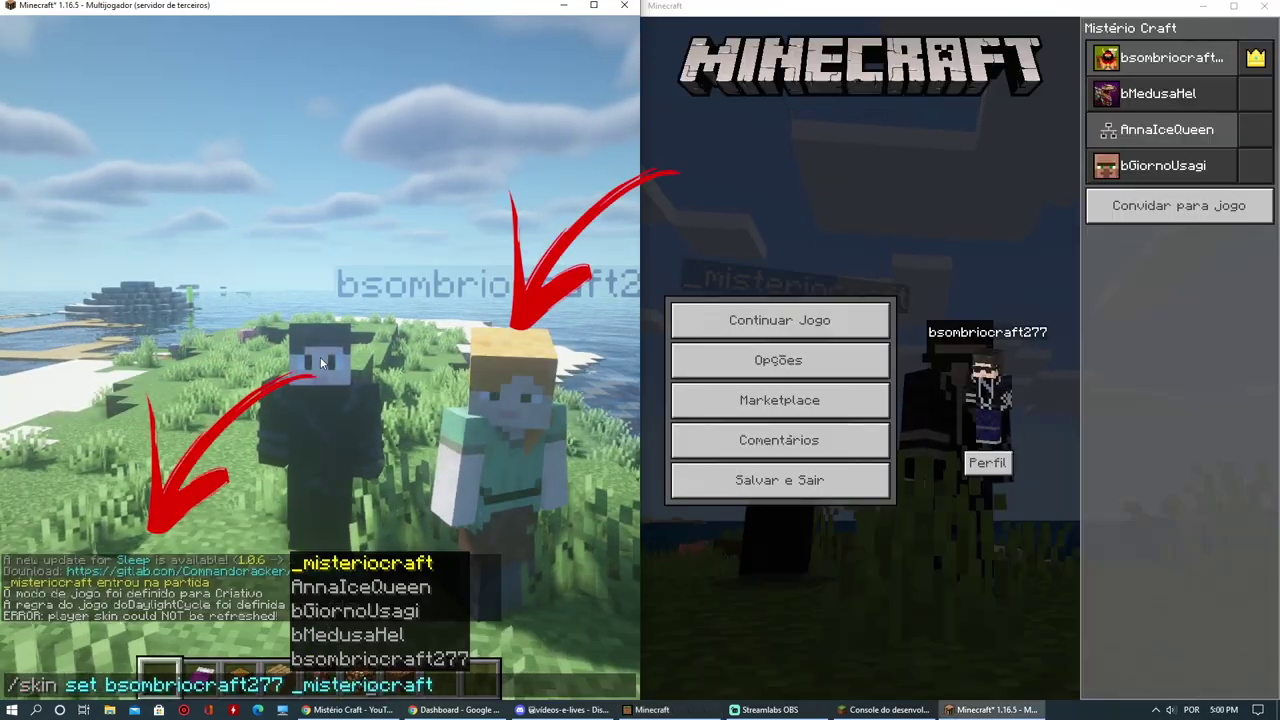
pyautogui.press('Return')
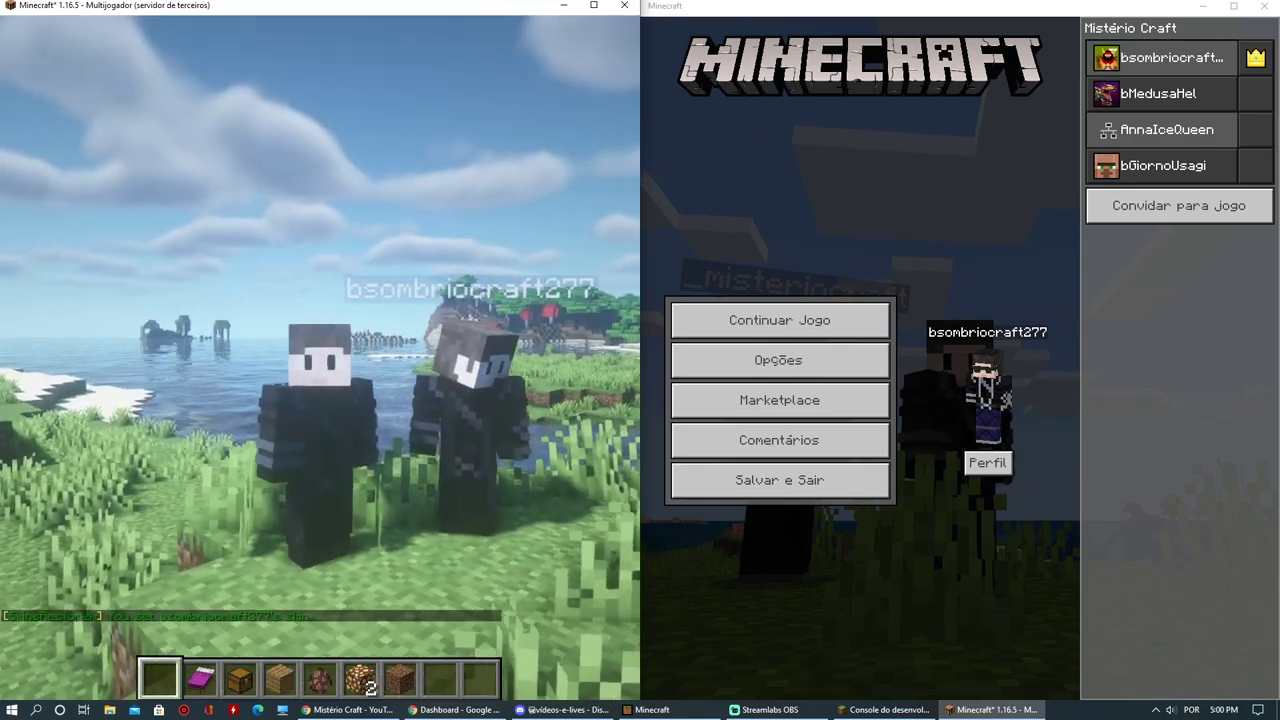
# Compare the two avatars' skins in the Java and Bedrock windows by walking the characters around each other.
pyautogui.press('w')
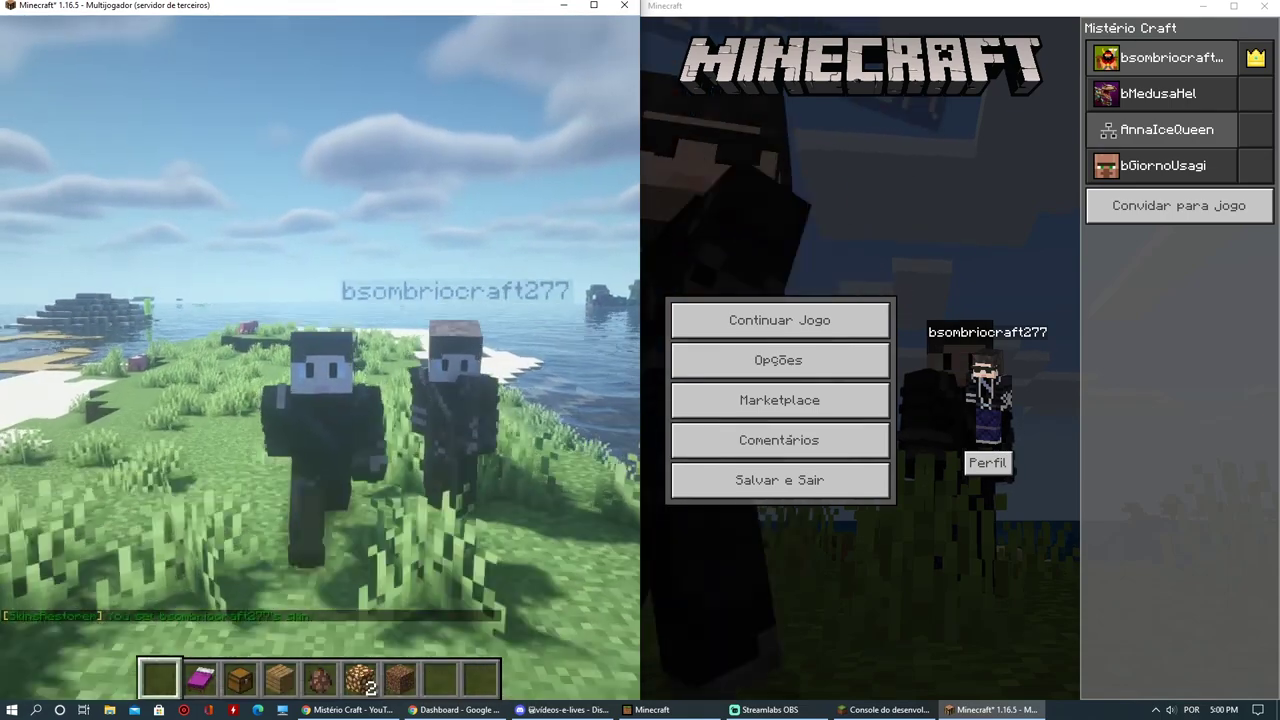
pyautogui.hotkey('alt', 'Tab')
pyautogui.press('Escape')
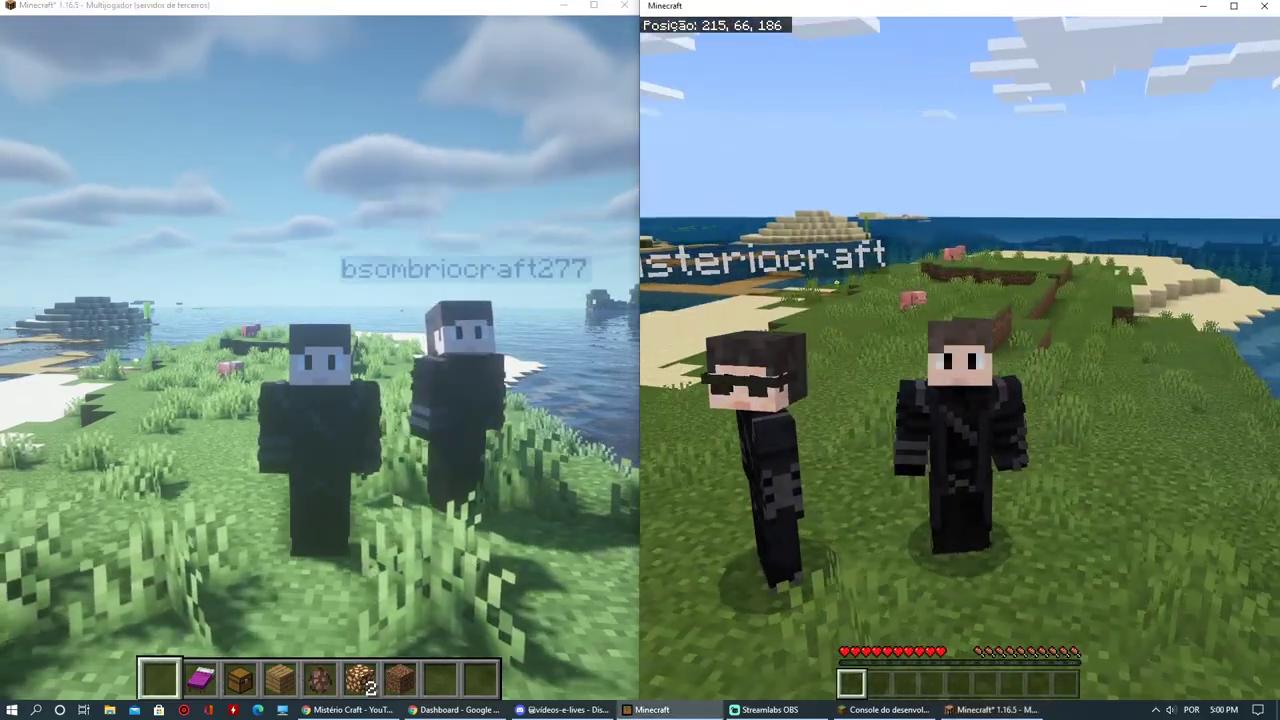
pyautogui.press('w')
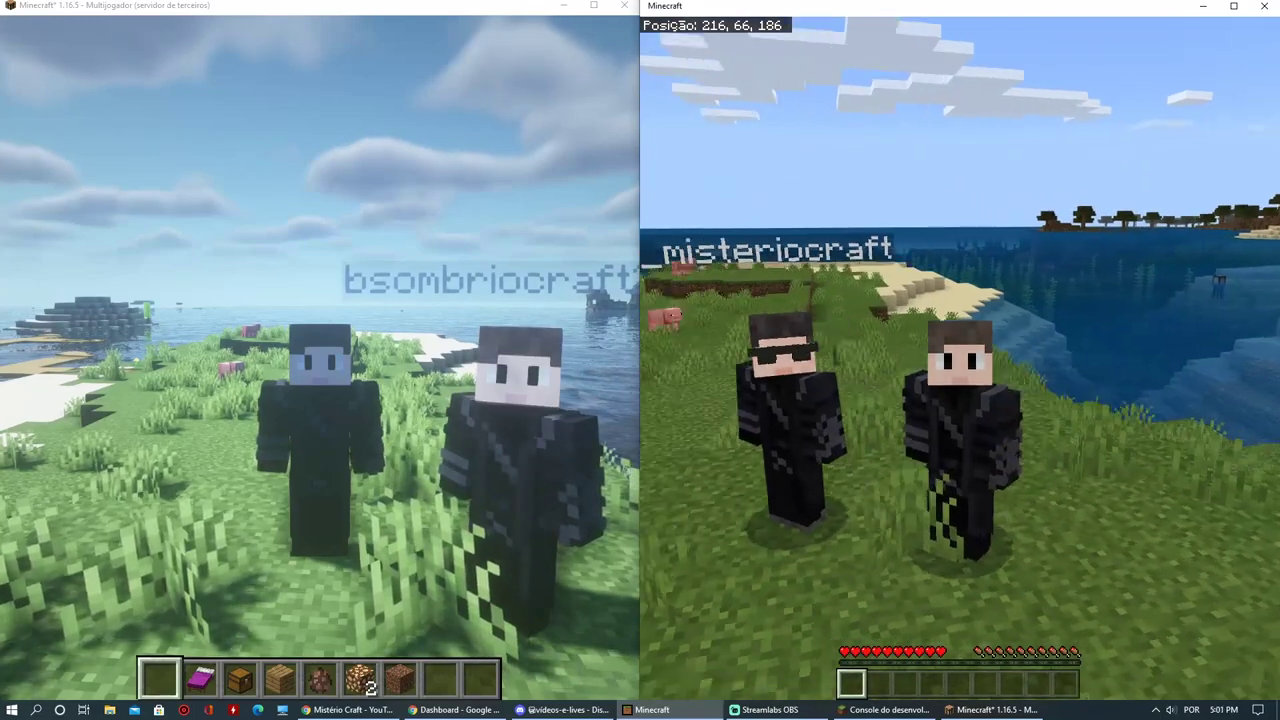
pyautogui.press('d')
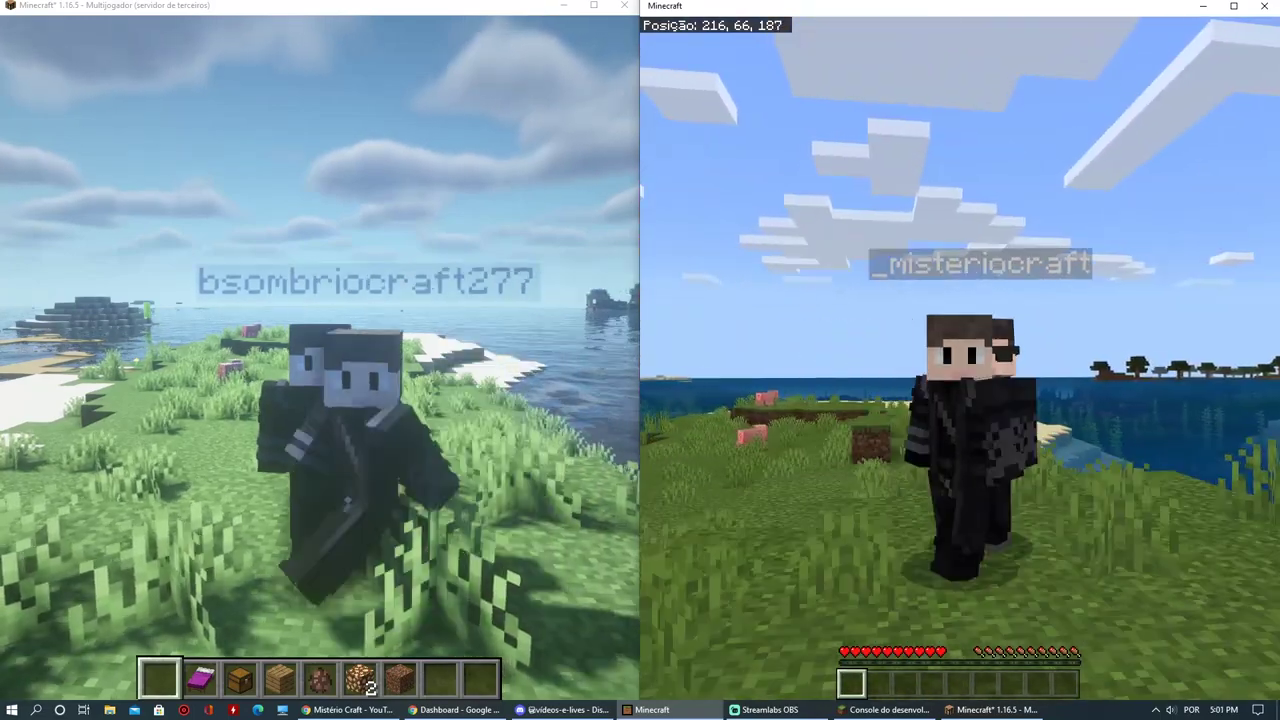
pyautogui.press('a')
pyautogui.hotkey('alt', 'Tab')
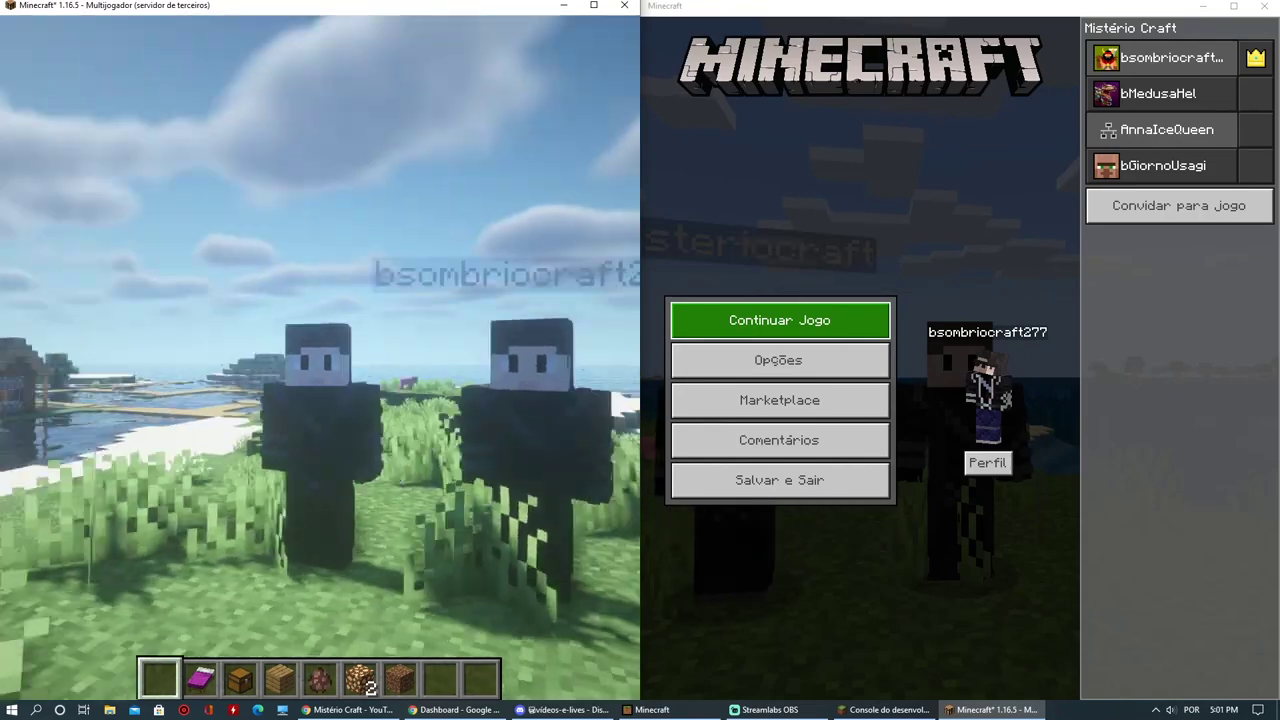
# Switch to Chrome and open the plugins folder in the Saga Misteriosa server's file manager.
pyautogui.hotkey('alt', 'Tab')
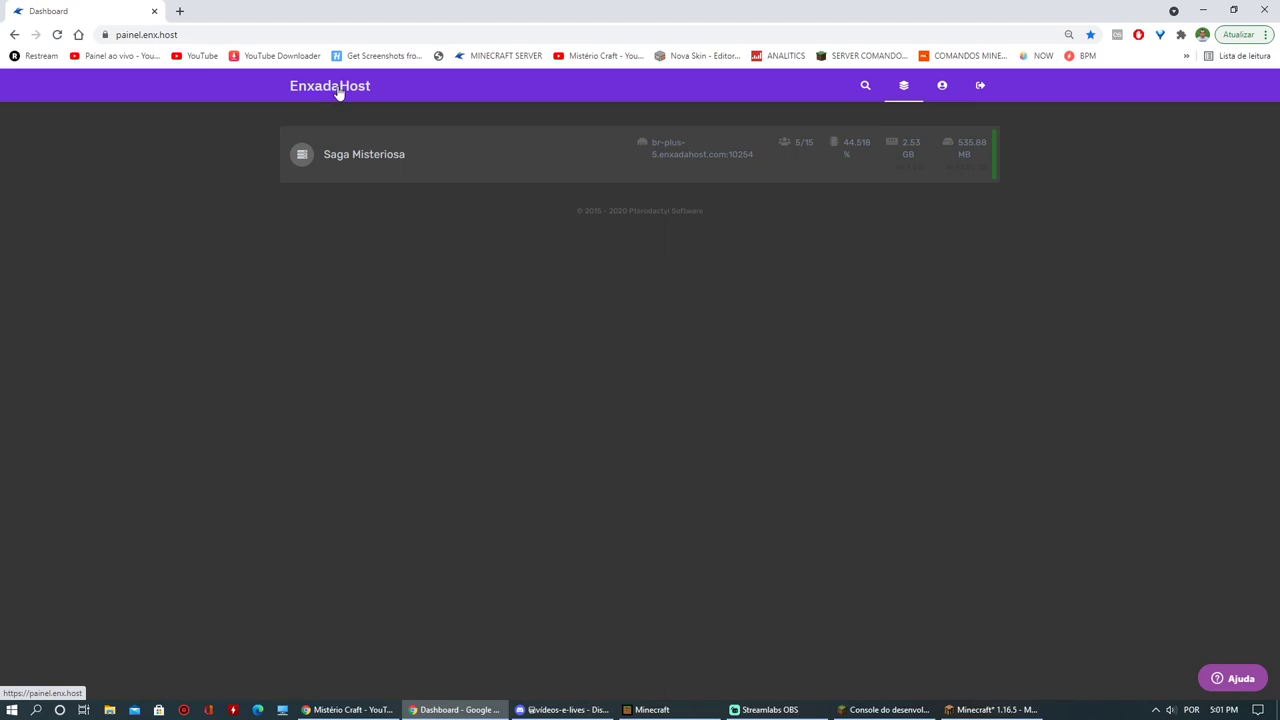
pyautogui.click(357, 173)
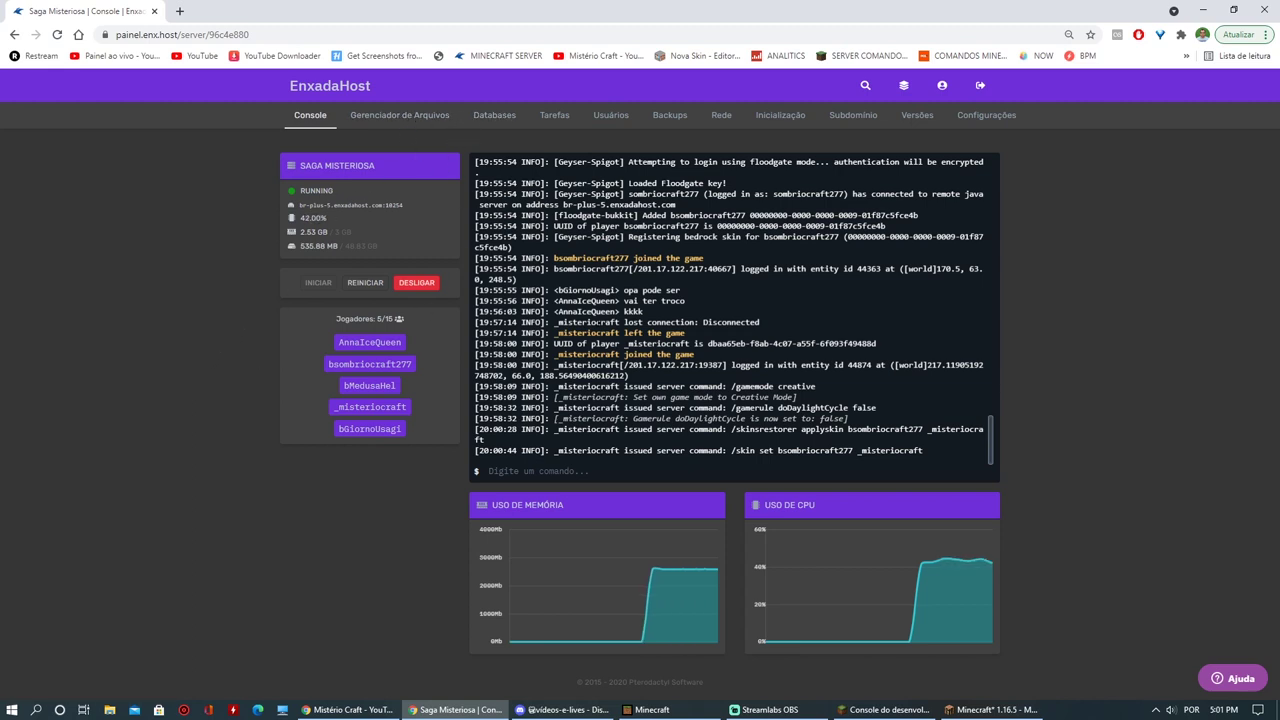
pyautogui.click(386, 117)
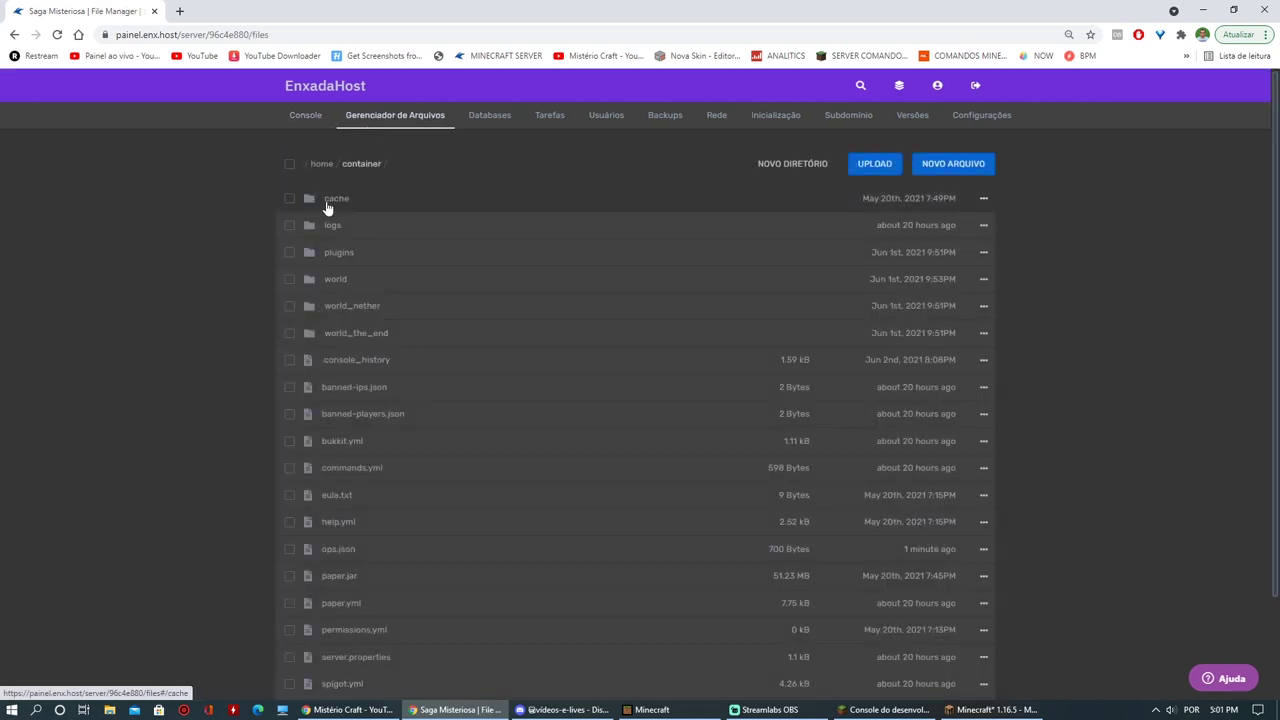
pyautogui.click(339, 253)
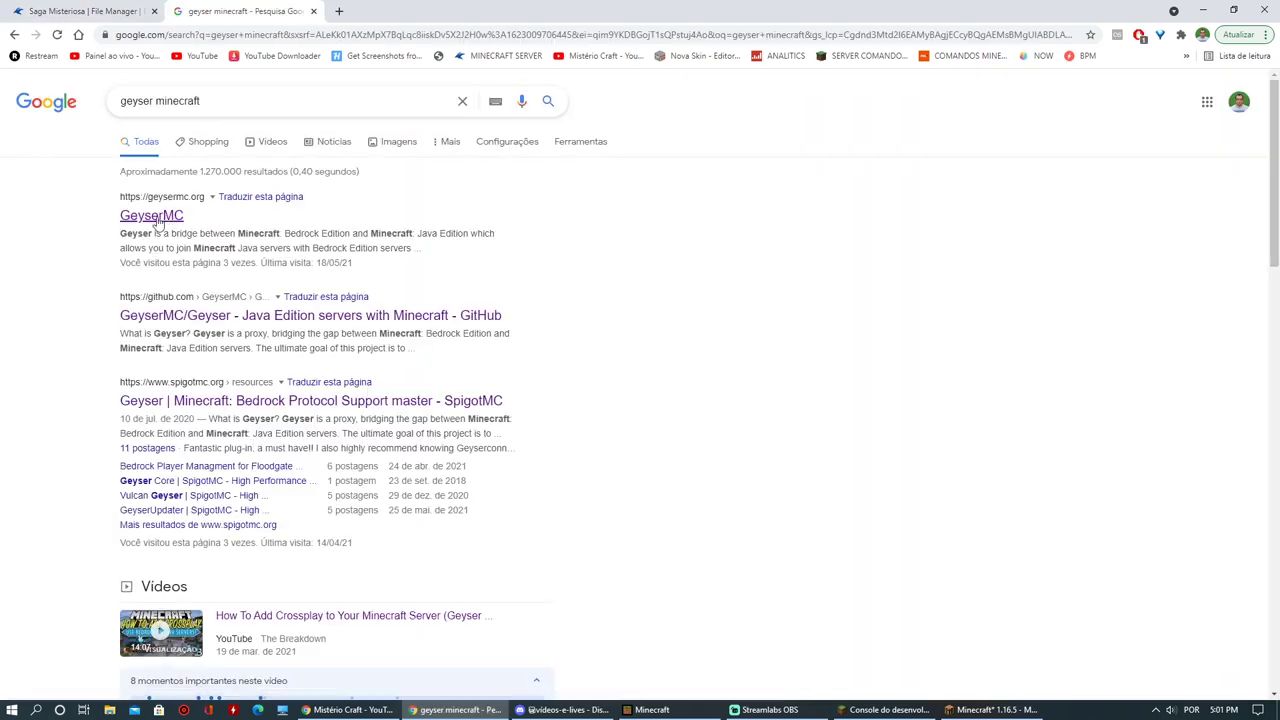
# Open the GeyserMC site from the search results and point out Geyser-Spigot.jar on Geyser's Jenkins build page.
pyautogui.click(165, 219)
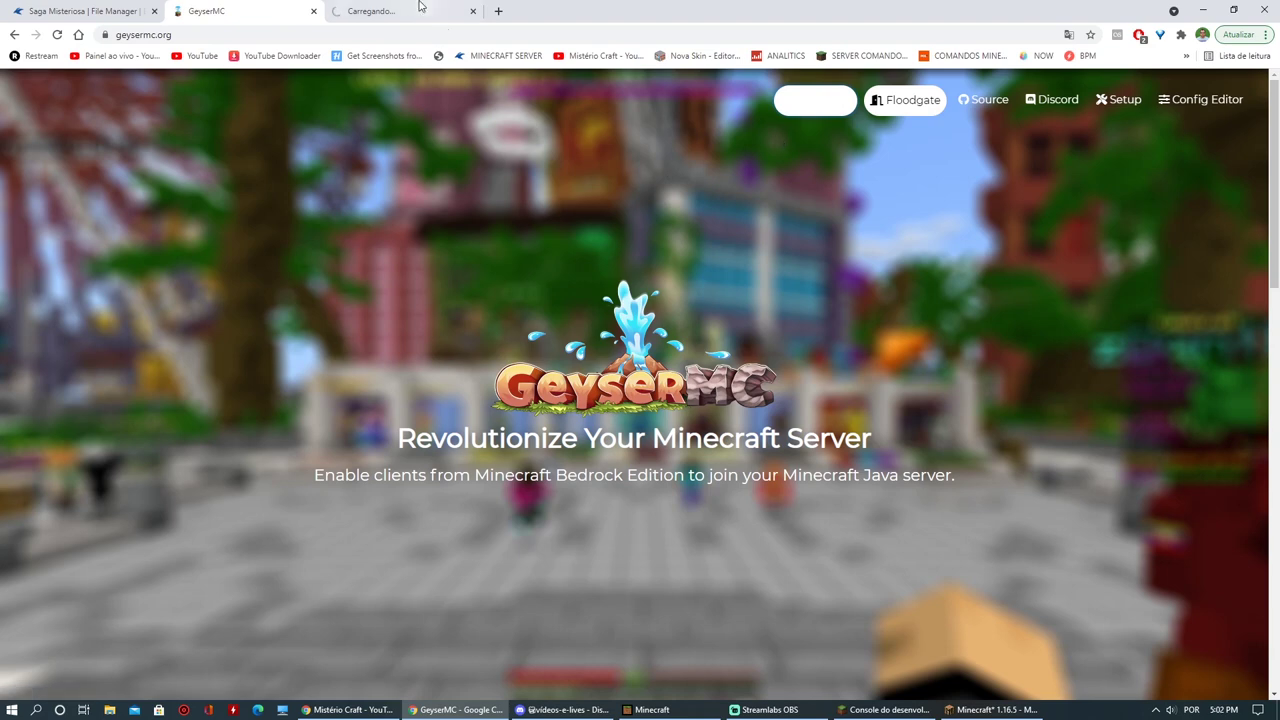
pyautogui.click(401, 20)
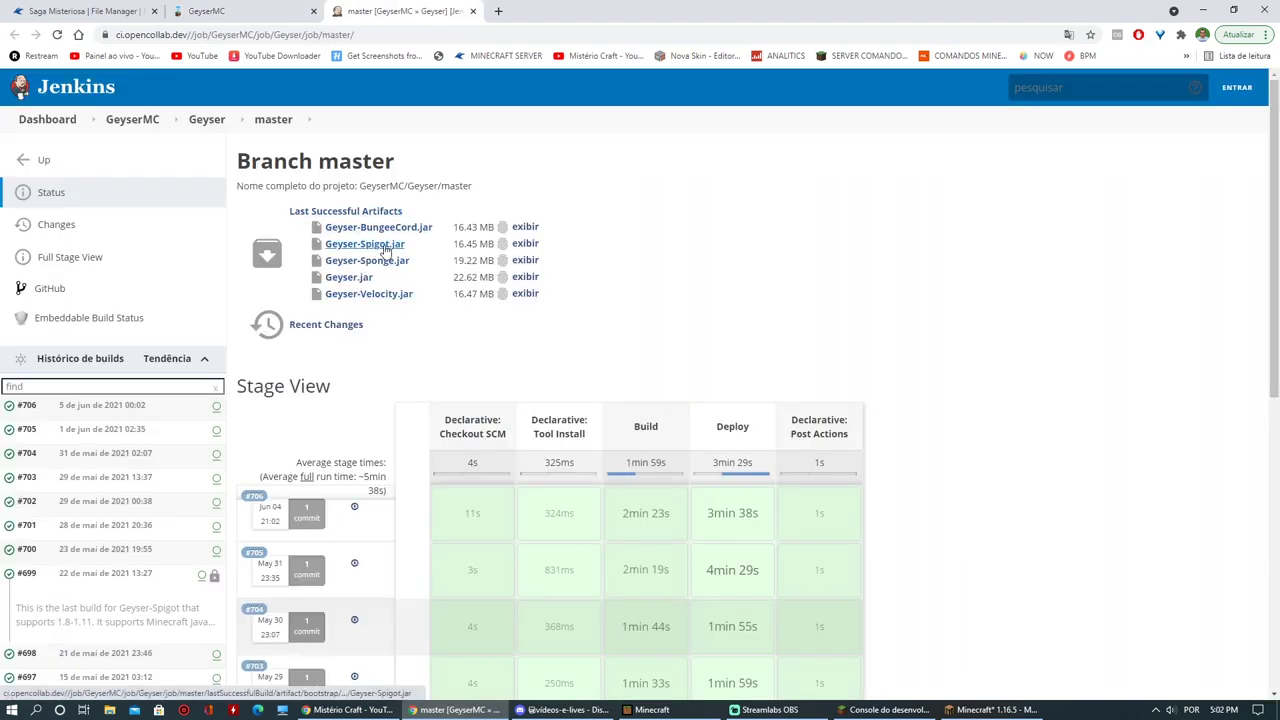
pyautogui.moveTo(404, 246); pyautogui.dragTo(351, 247)
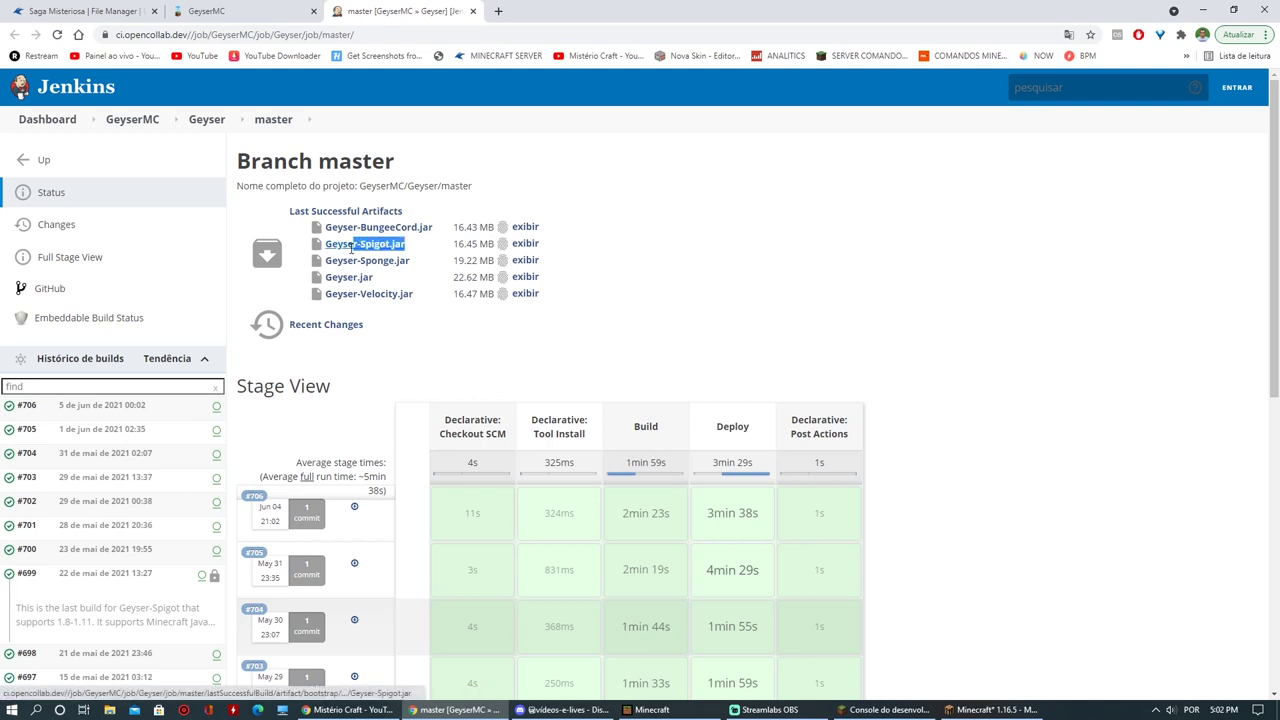
pyautogui.click(668, 281)
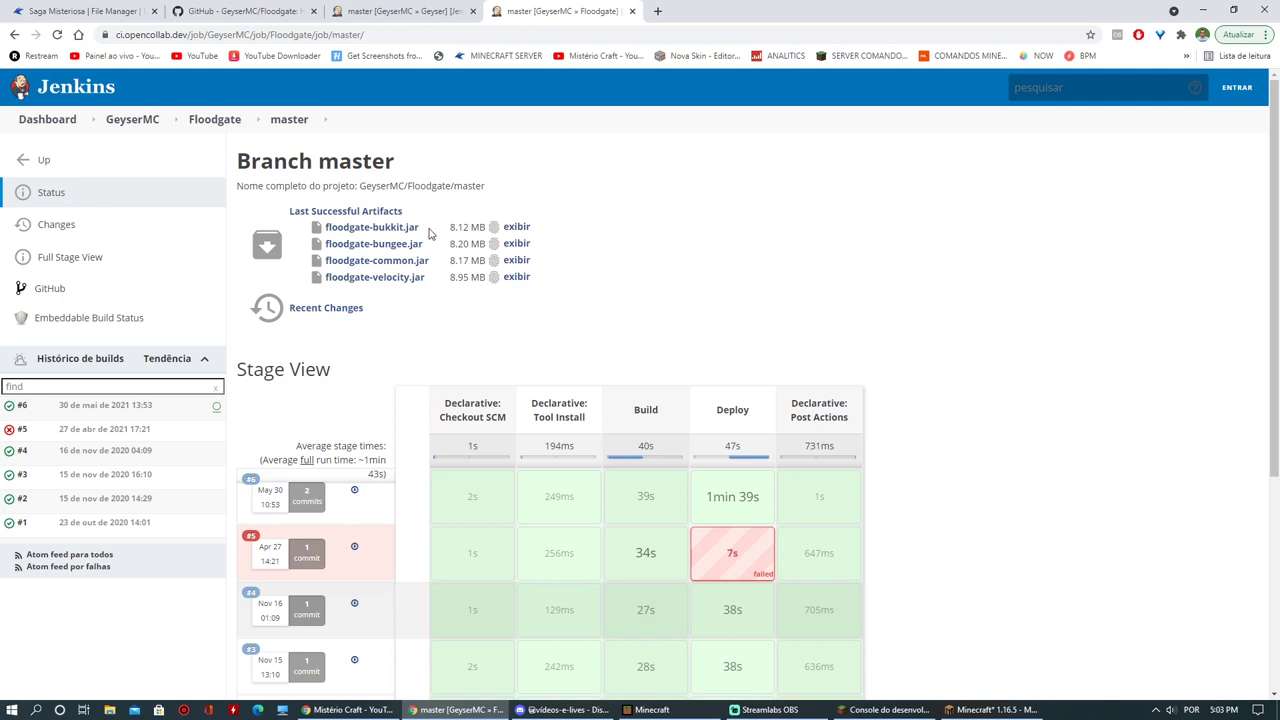
# Point out floodgate-bukkit.jar and the page address on Floodgate's Jenkins build page.
pyautogui.moveTo(430, 233); pyautogui.dragTo(324, 229)
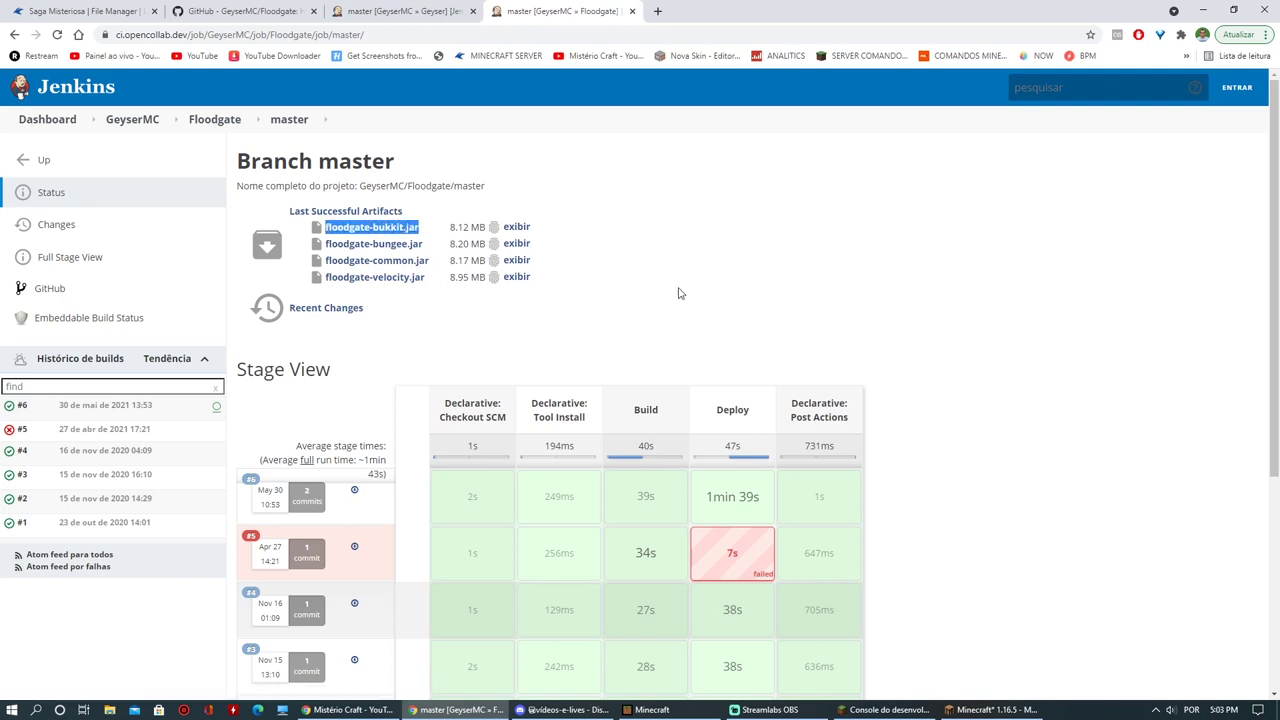
pyautogui.click(678, 293)
pyautogui.hotkey('ctrl', 'l')
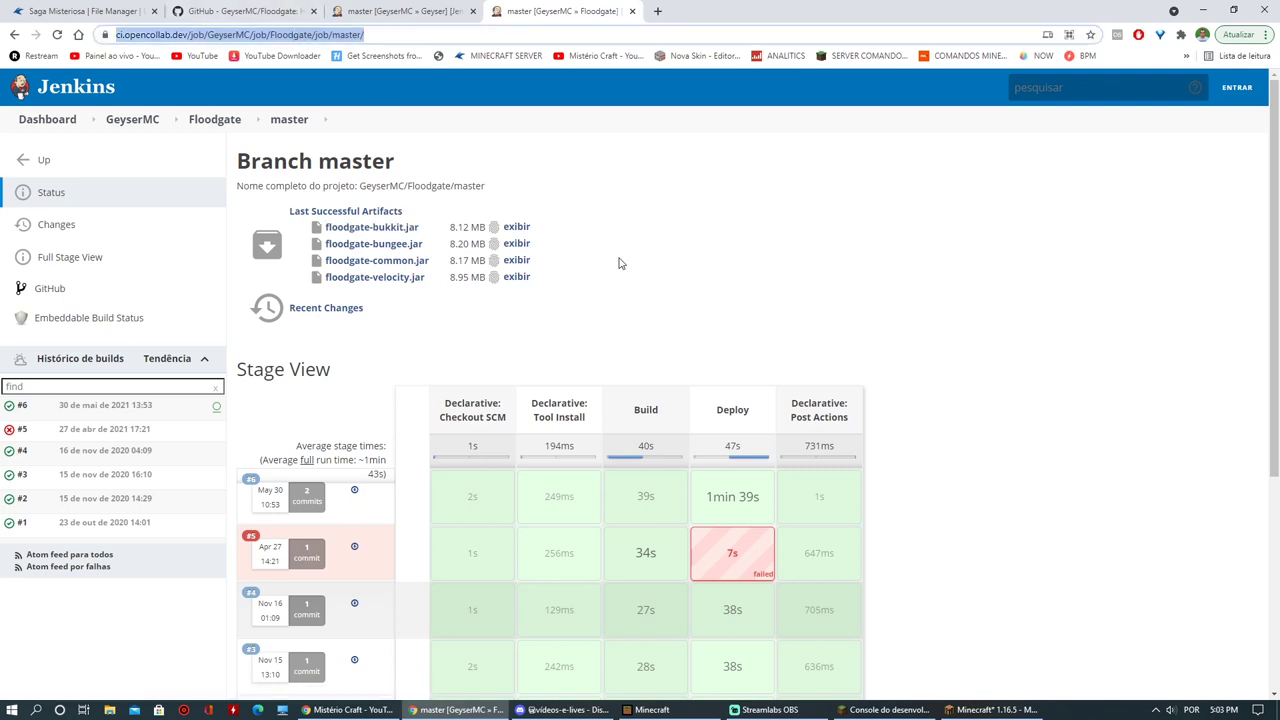
pyautogui.click(674, 328)
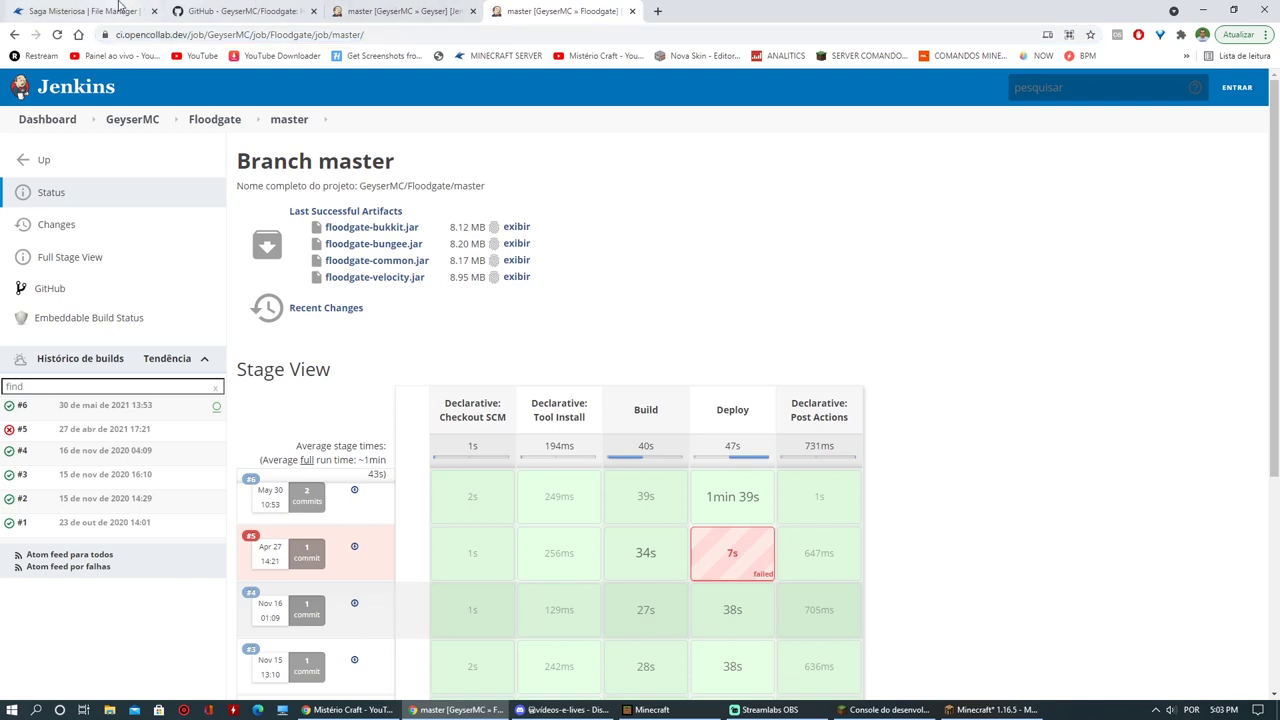
# Return to the server panel and open server.properties from the container folder.
pyautogui.click(85, 11)
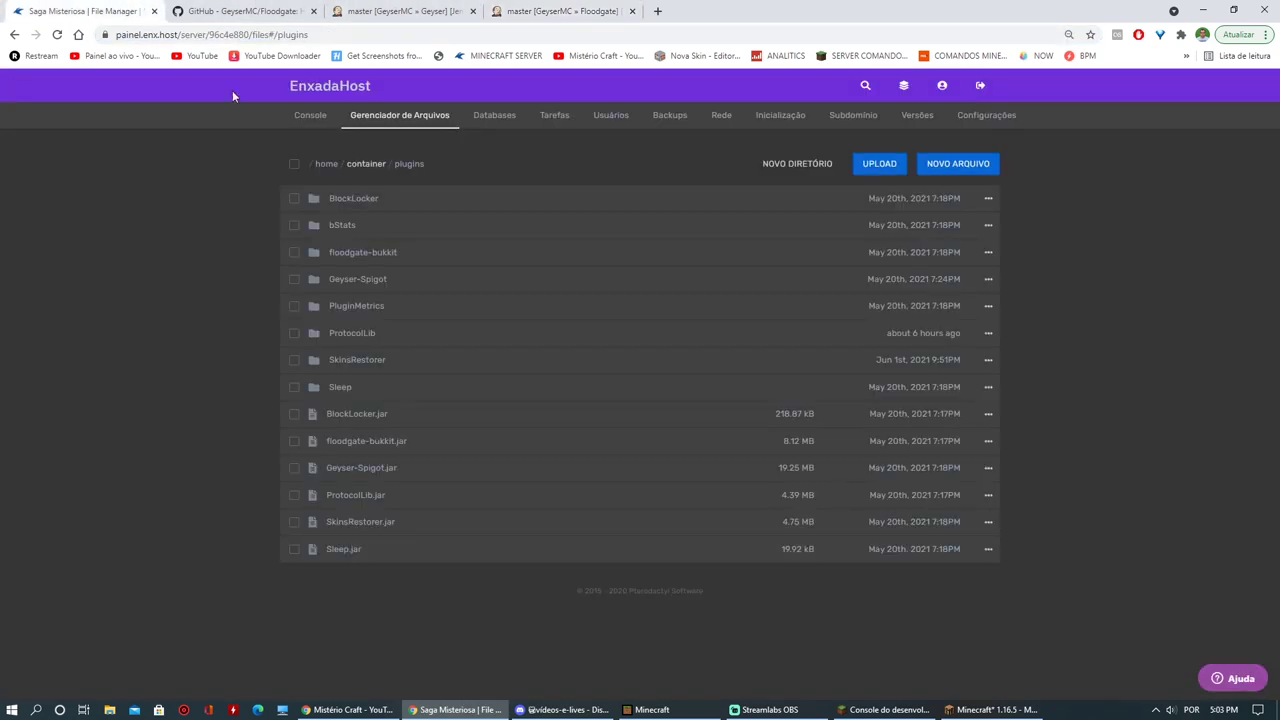
pyautogui.click(318, 116)
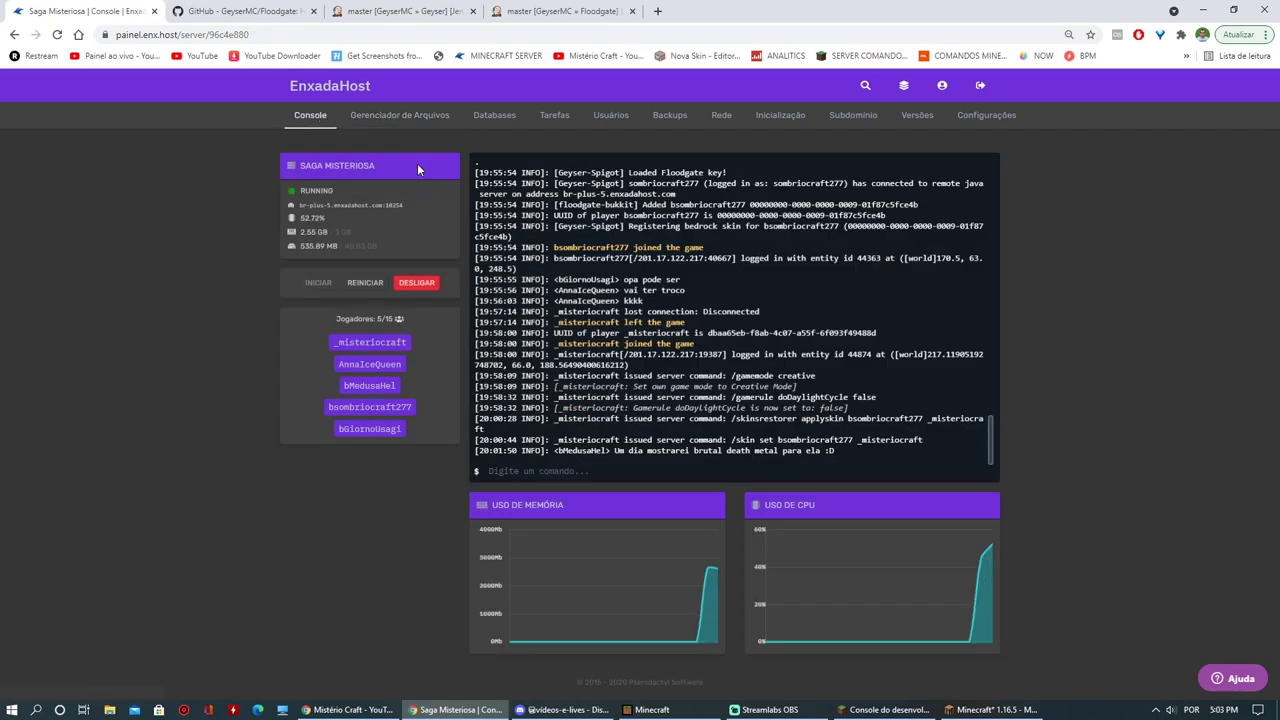
pyautogui.click(395, 122)
pyautogui.scroll(-5, 402, 500)
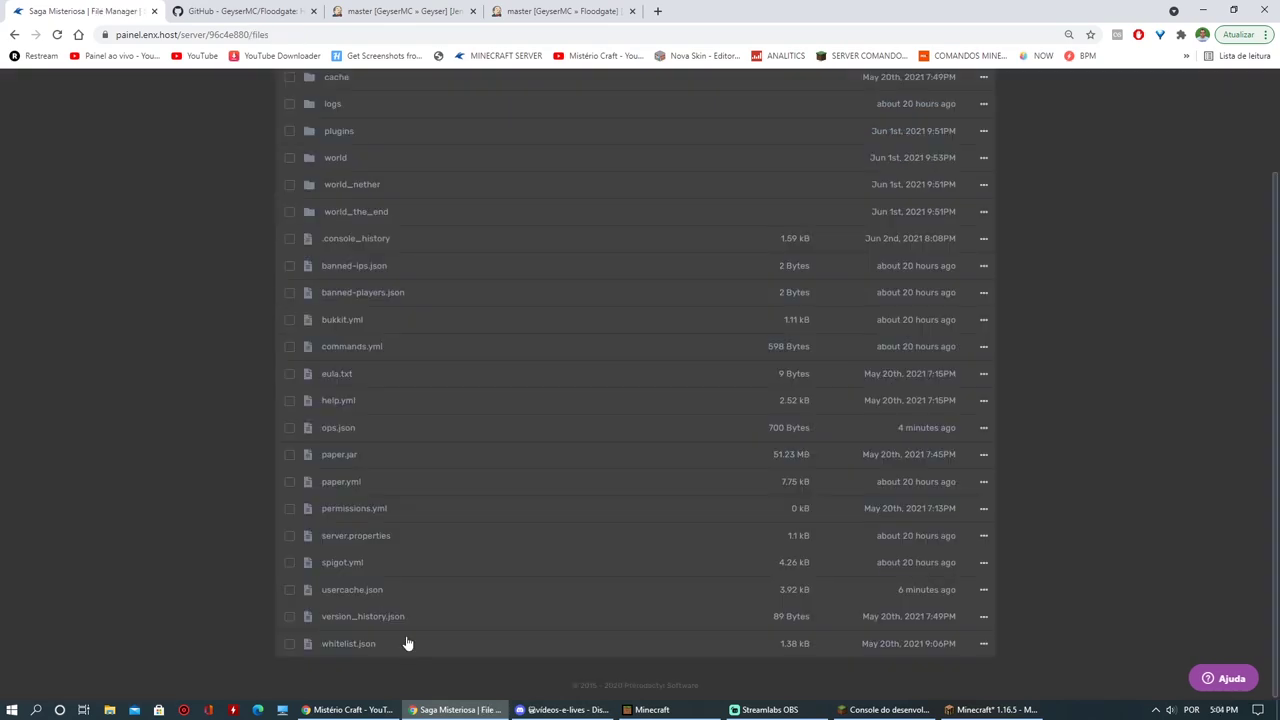
pyautogui.click(399, 538)
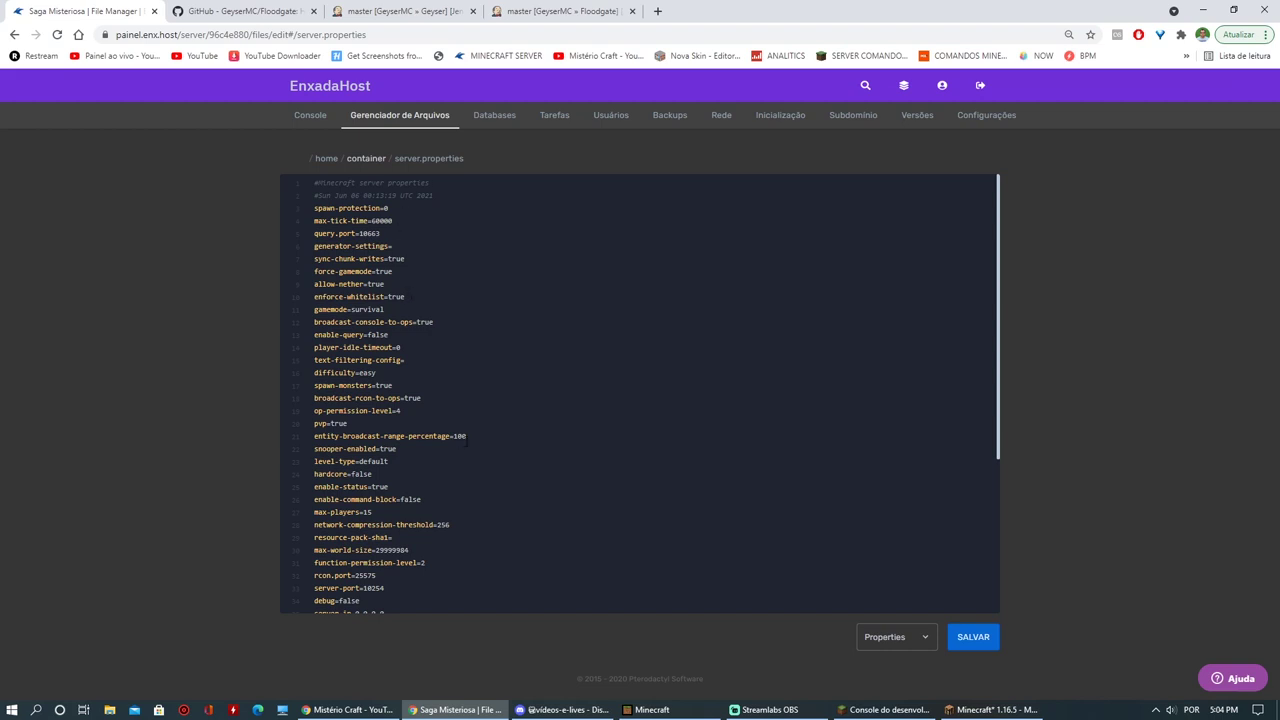
# Examine the white-list and online-mode settings in server.properties and return to the container folder.
pyautogui.scroll(-5, 468, 434)
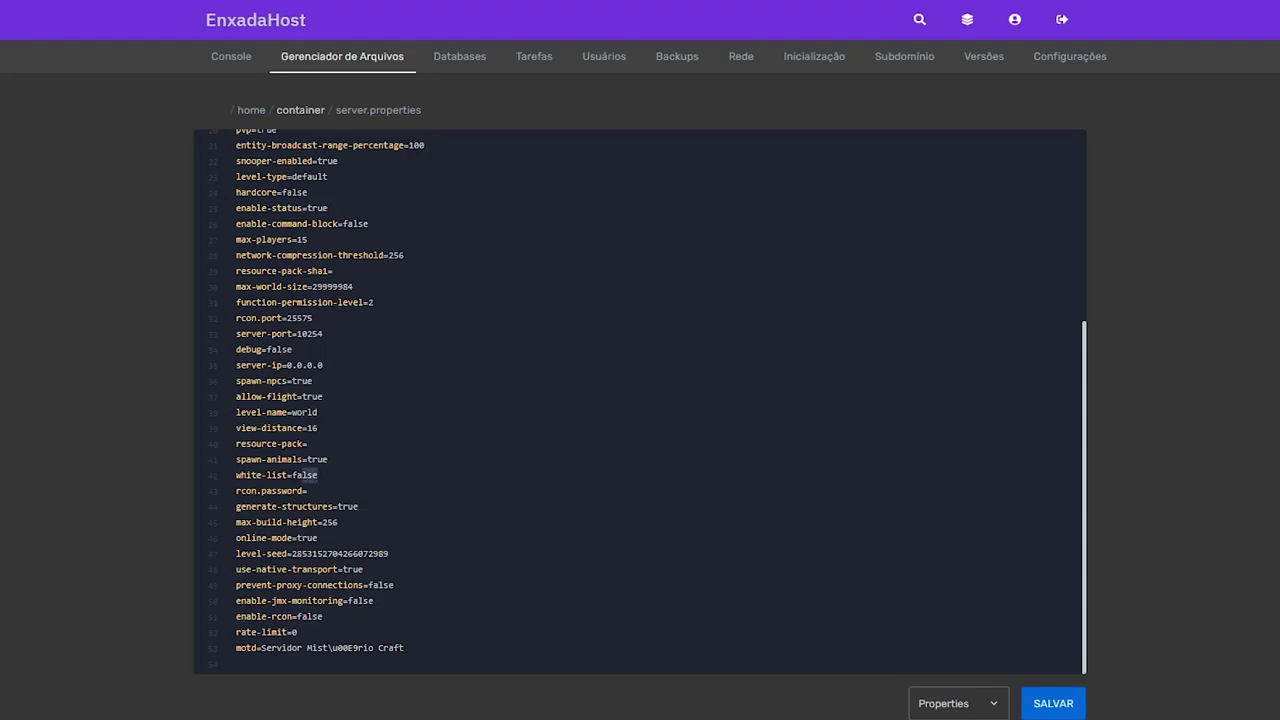
pyautogui.moveTo(302, 475); pyautogui.dragTo(230, 480)
pyautogui.click(320, 475)
pyautogui.doubleClick(294, 475)
pyautogui.moveTo(318, 538); pyautogui.dragTo(248, 538)
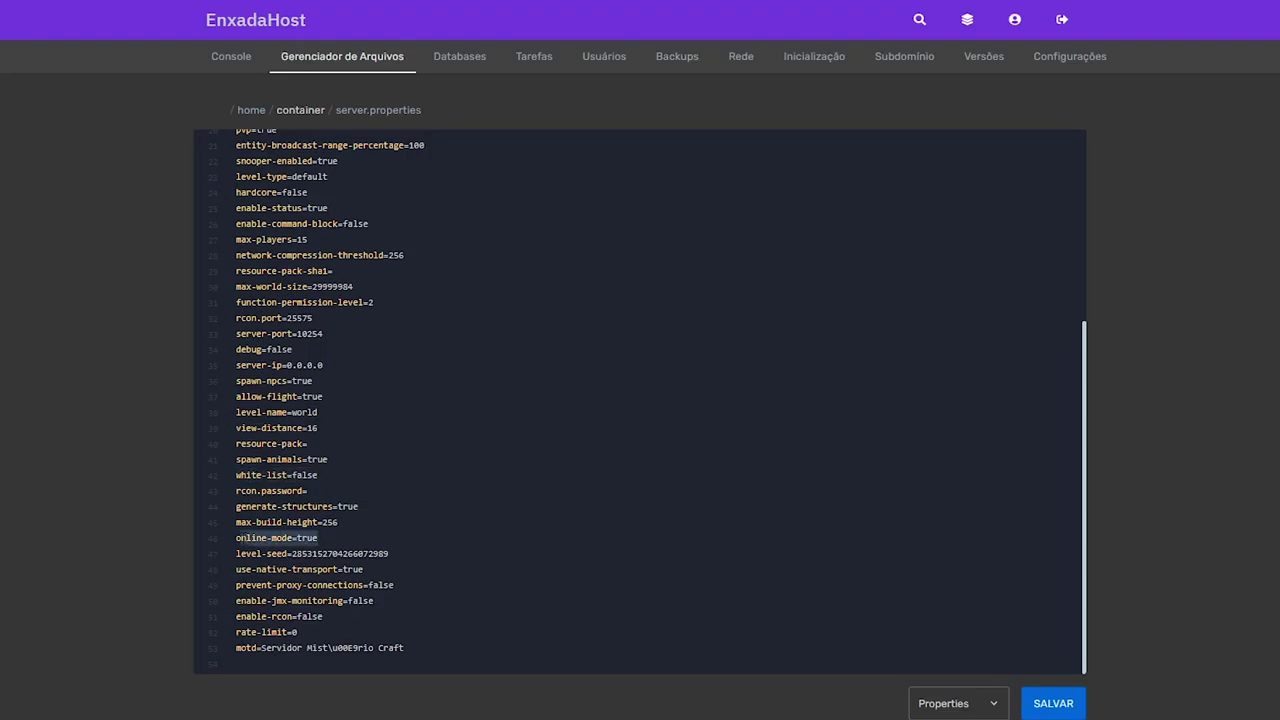
pyautogui.click(287, 538)
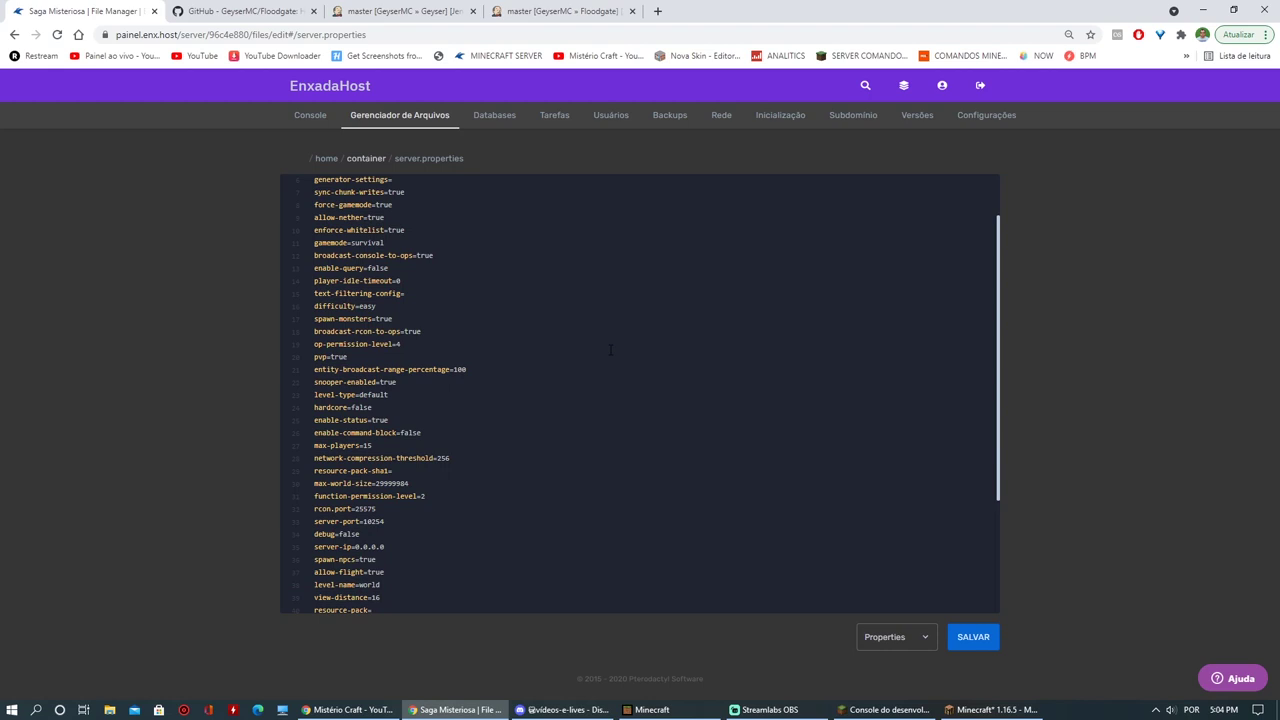
pyautogui.scroll(-2, 606, 348)
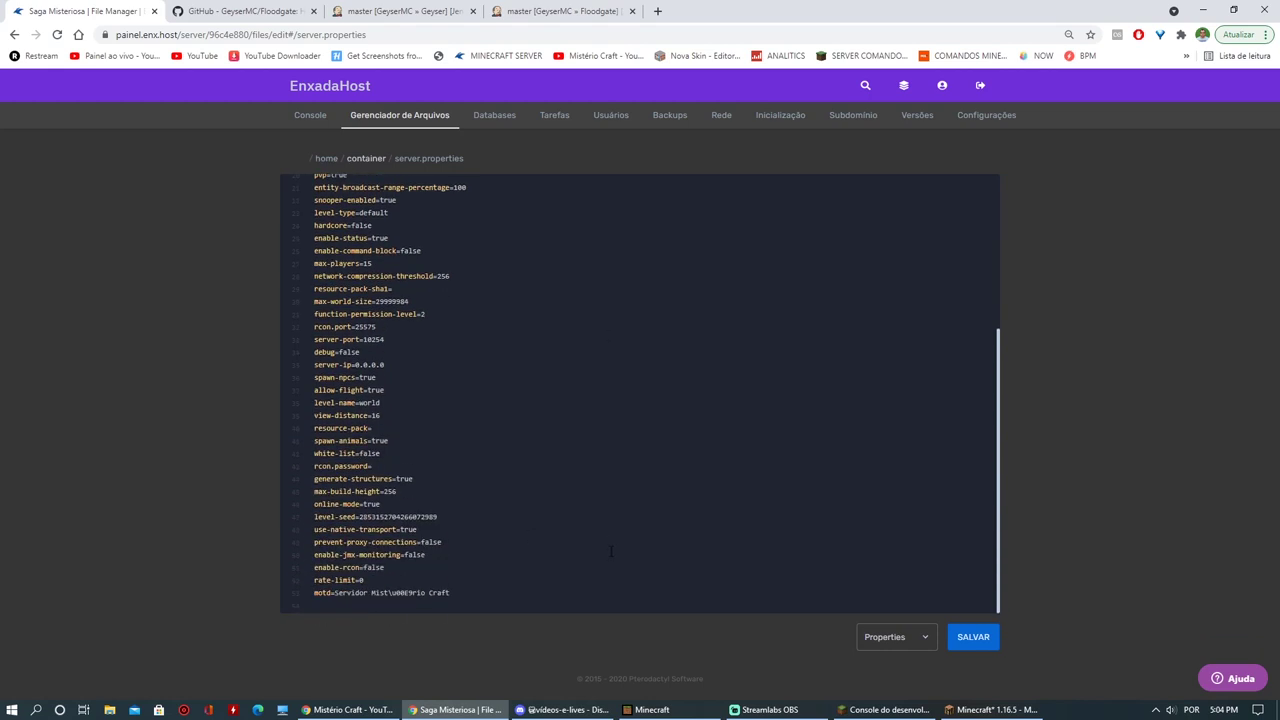
pyautogui.click(360, 165)
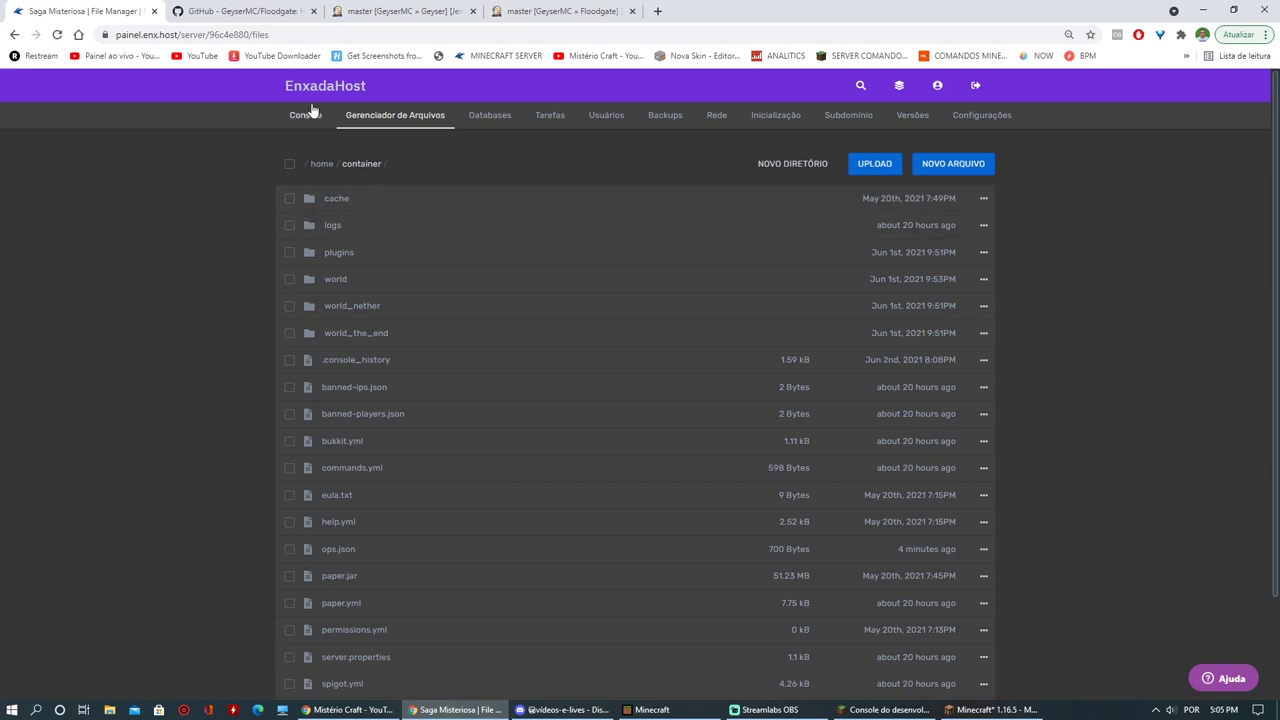
# Download Geyser-Spigot.jar from Geyser's Jenkins build page and return to the server's file manager.
pyautogui.click(400, 11)
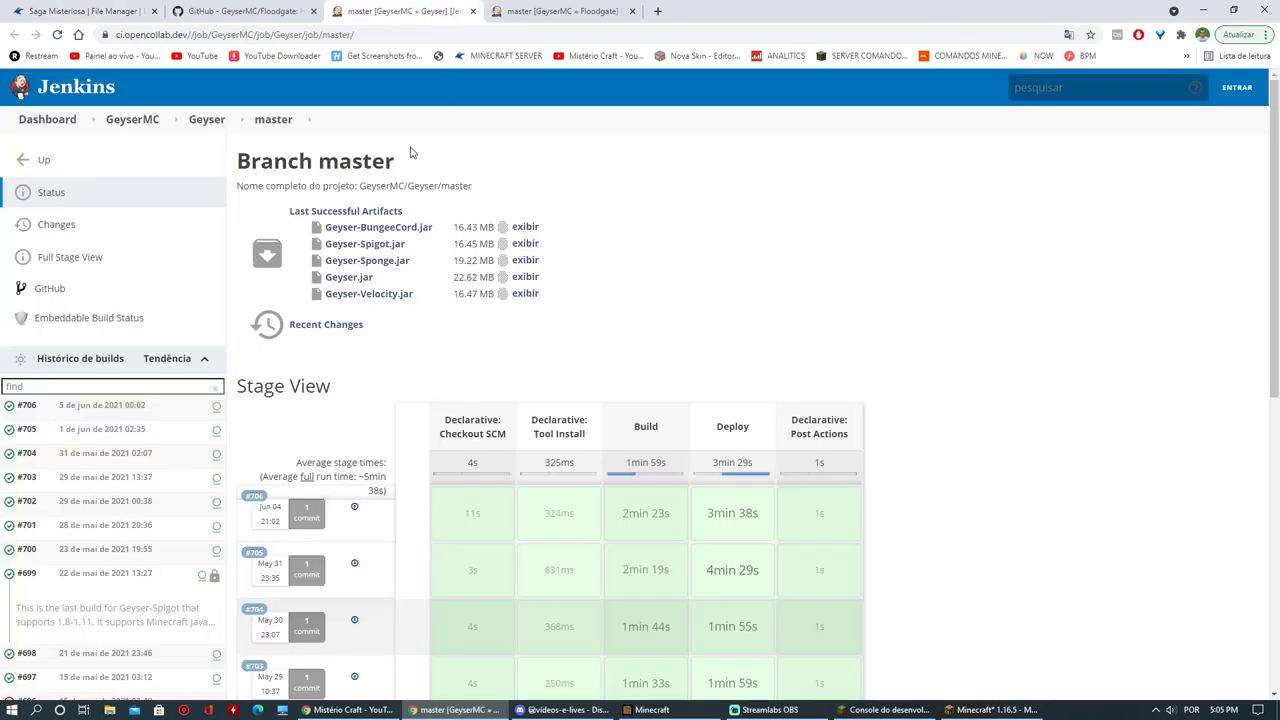
pyautogui.click(365, 244)
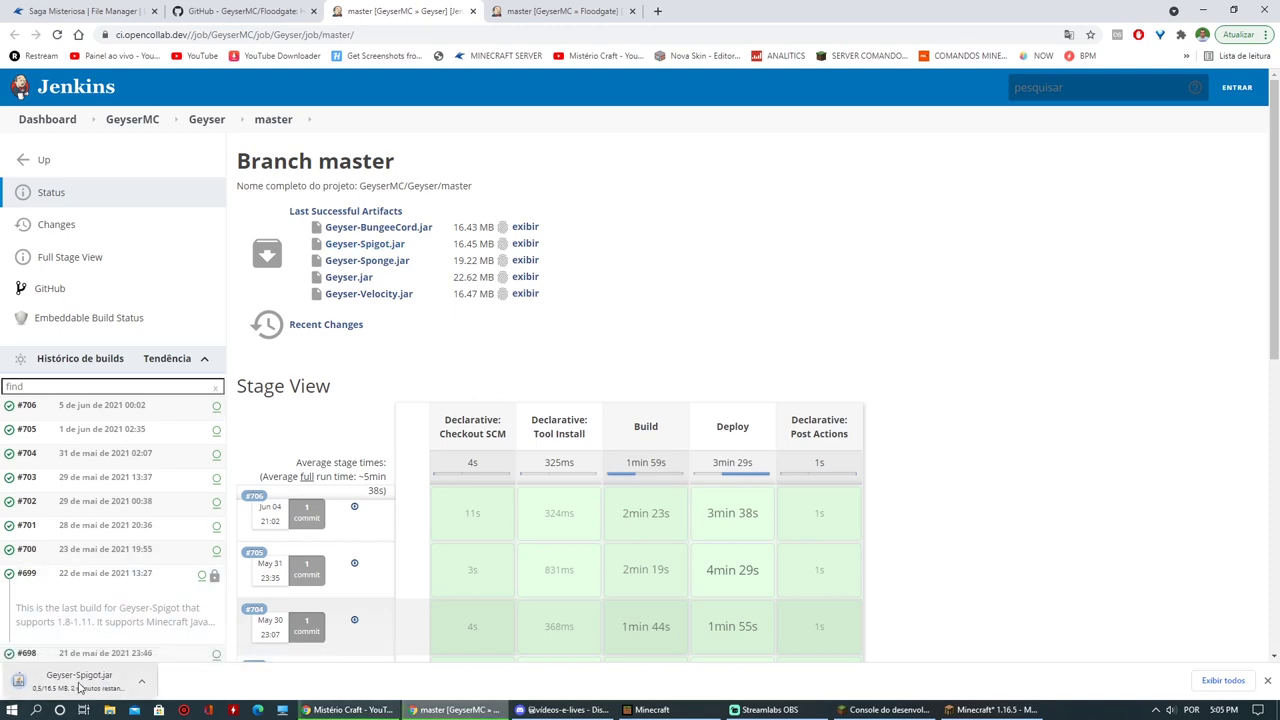
pyautogui.click(85, 11)
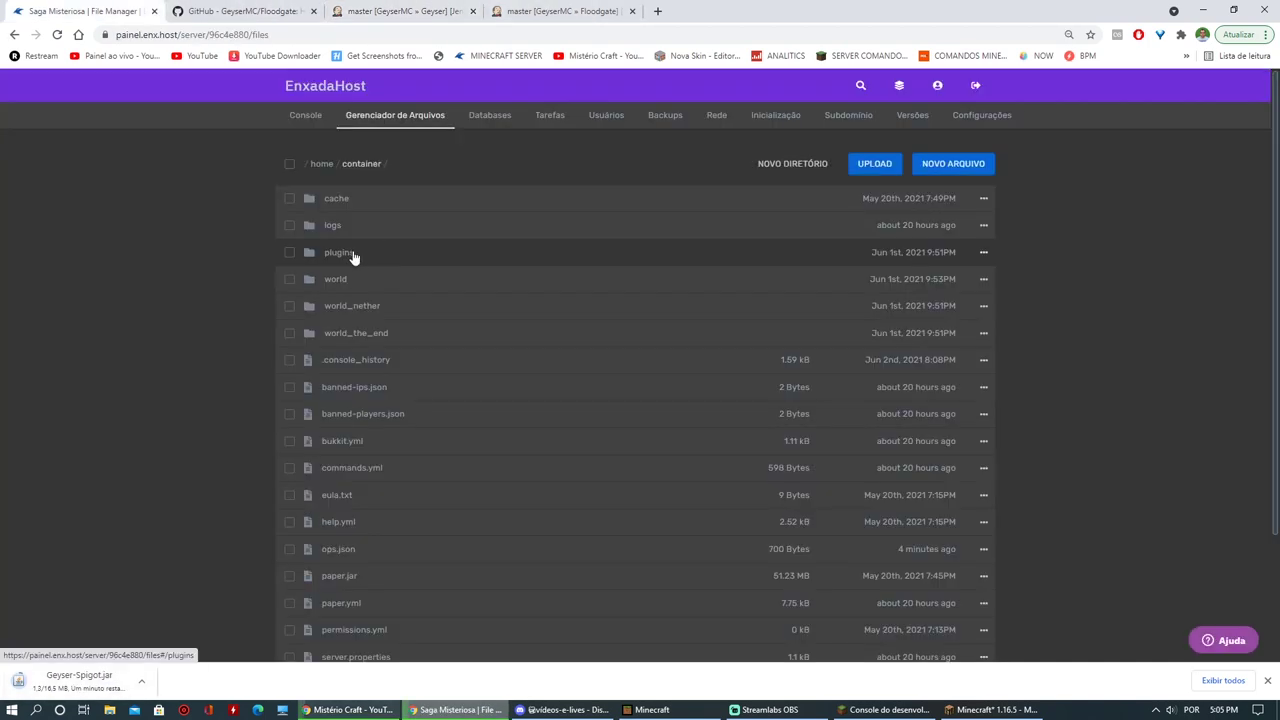
# Open the plugins folder and mark the floodgate-bukkit and Geyser-Spigot folders together with their jar files.
pyautogui.click(351, 254)
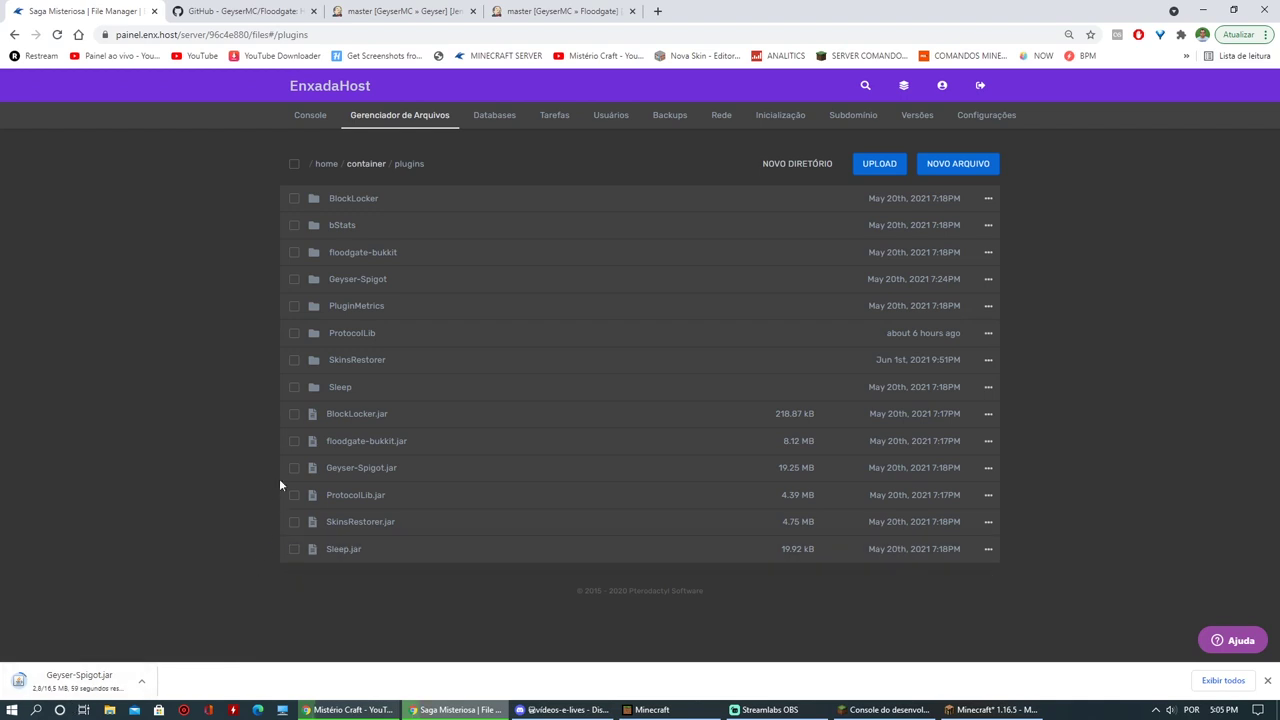
pyautogui.click(294, 467)
pyautogui.click(294, 442)
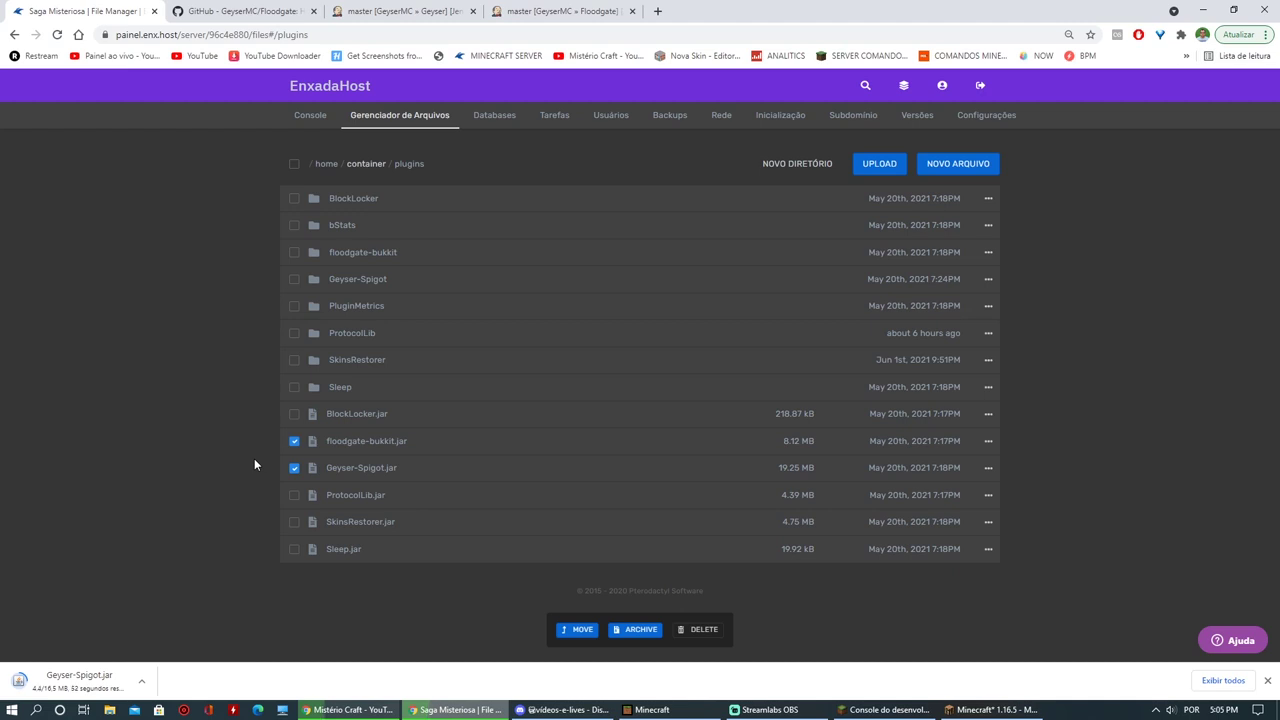
pyautogui.click(294, 279)
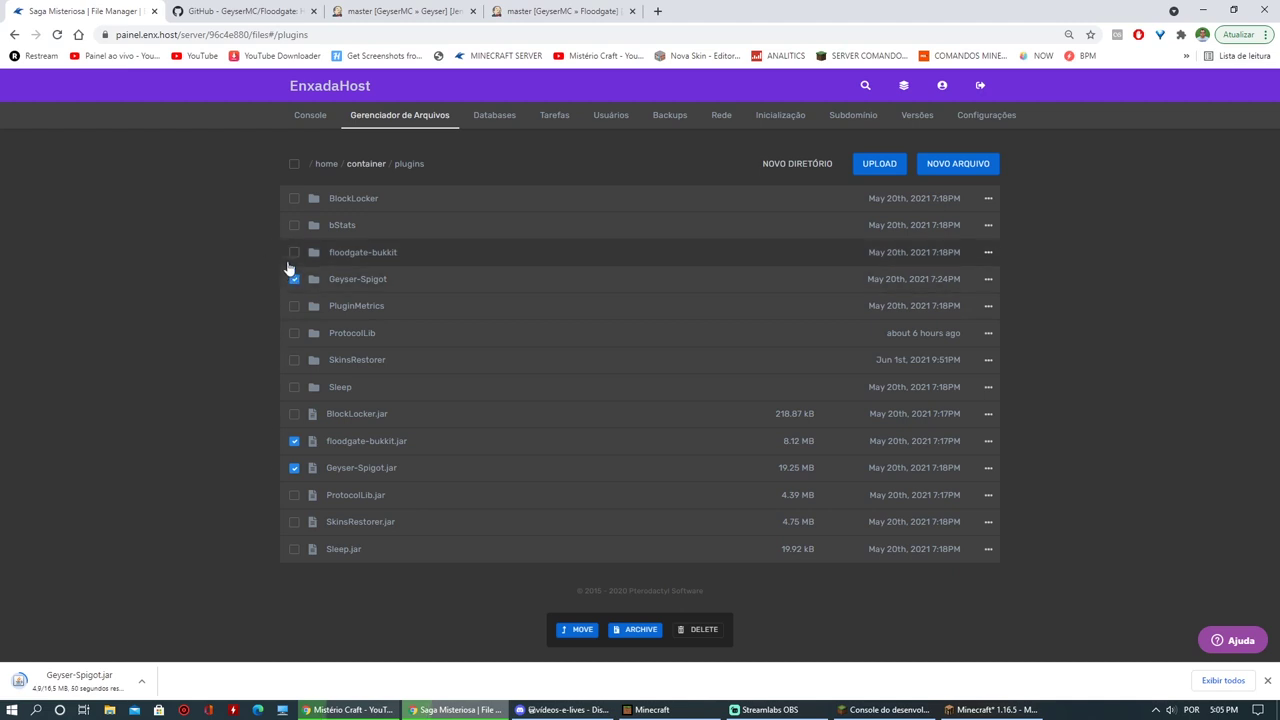
pyautogui.click(294, 253)
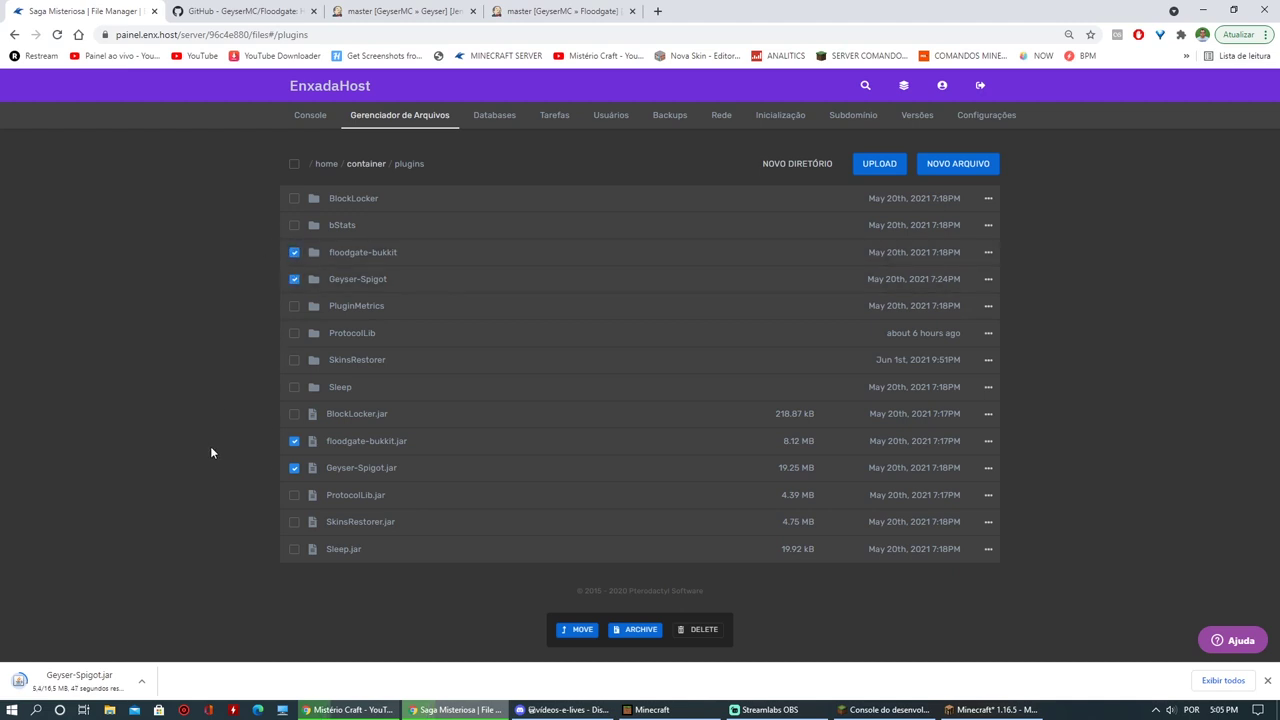
pyautogui.click(1268, 680)
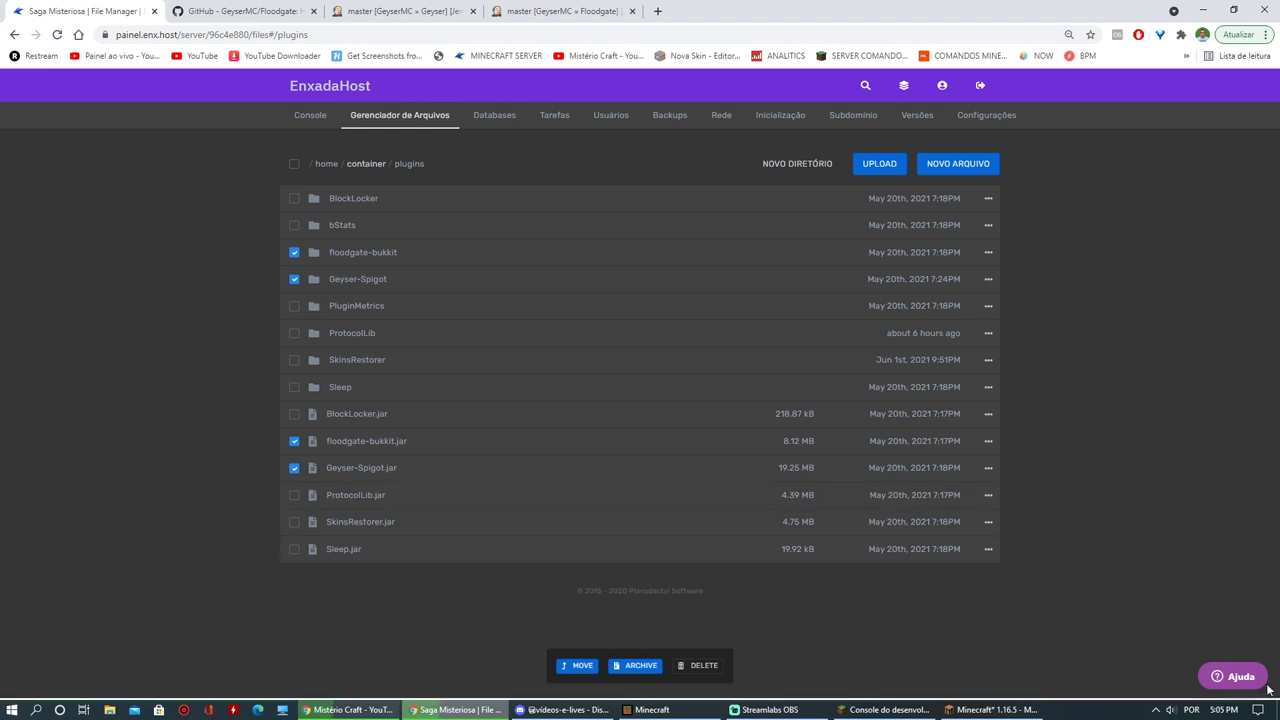
# Clear the selection of the Geyser and Floodgate items and open config.yml from the Geyser-Spigot folder.
pyautogui.click(294, 468)
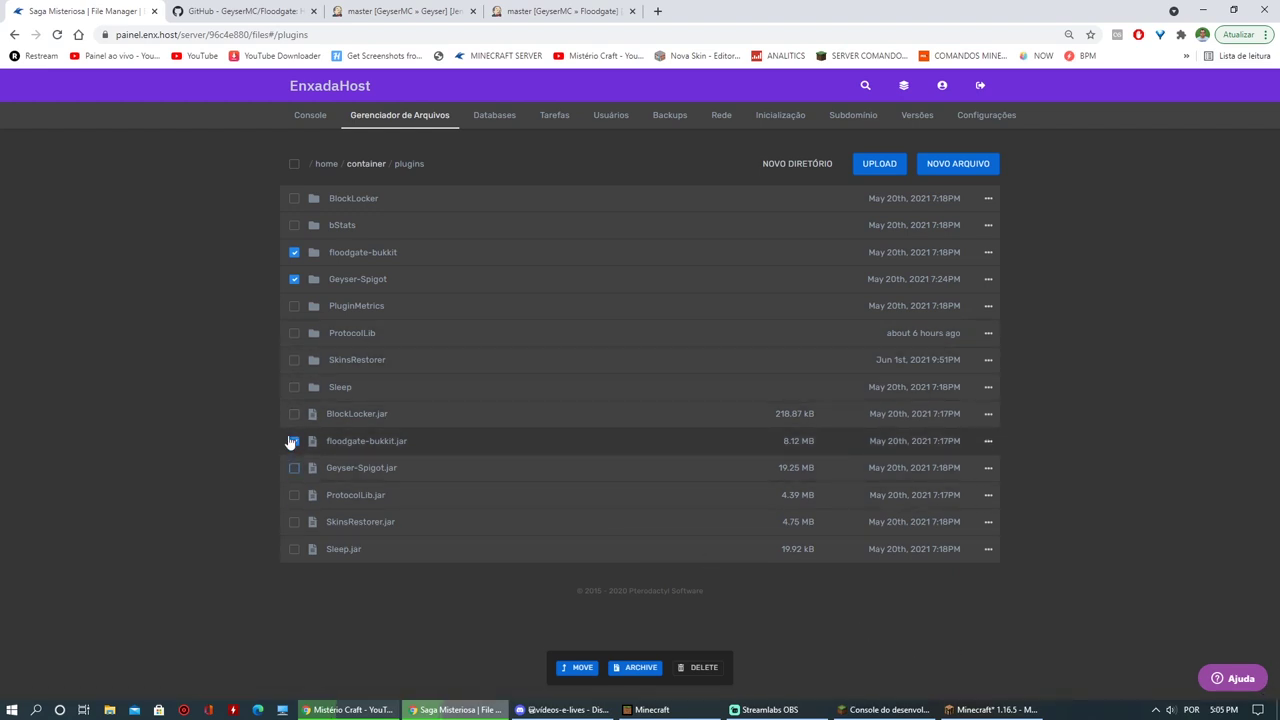
pyautogui.click(294, 441)
pyautogui.click(294, 279)
pyautogui.click(294, 252)
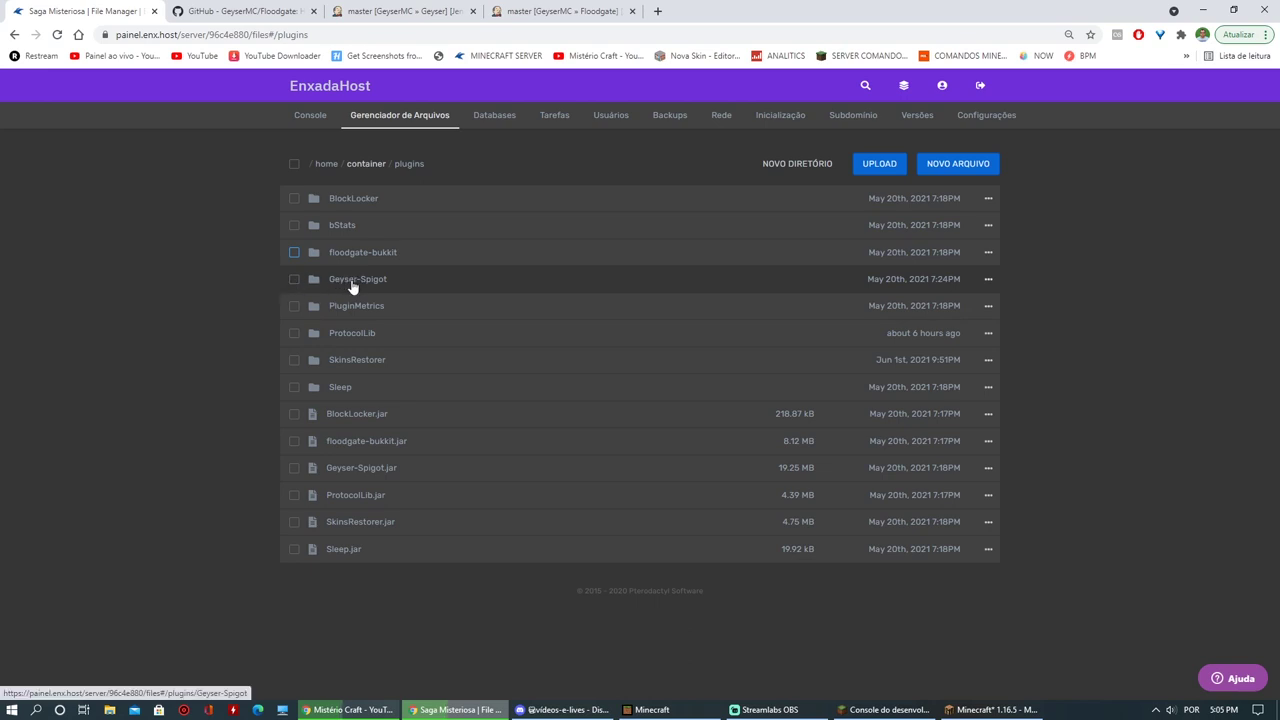
pyautogui.click(352, 285)
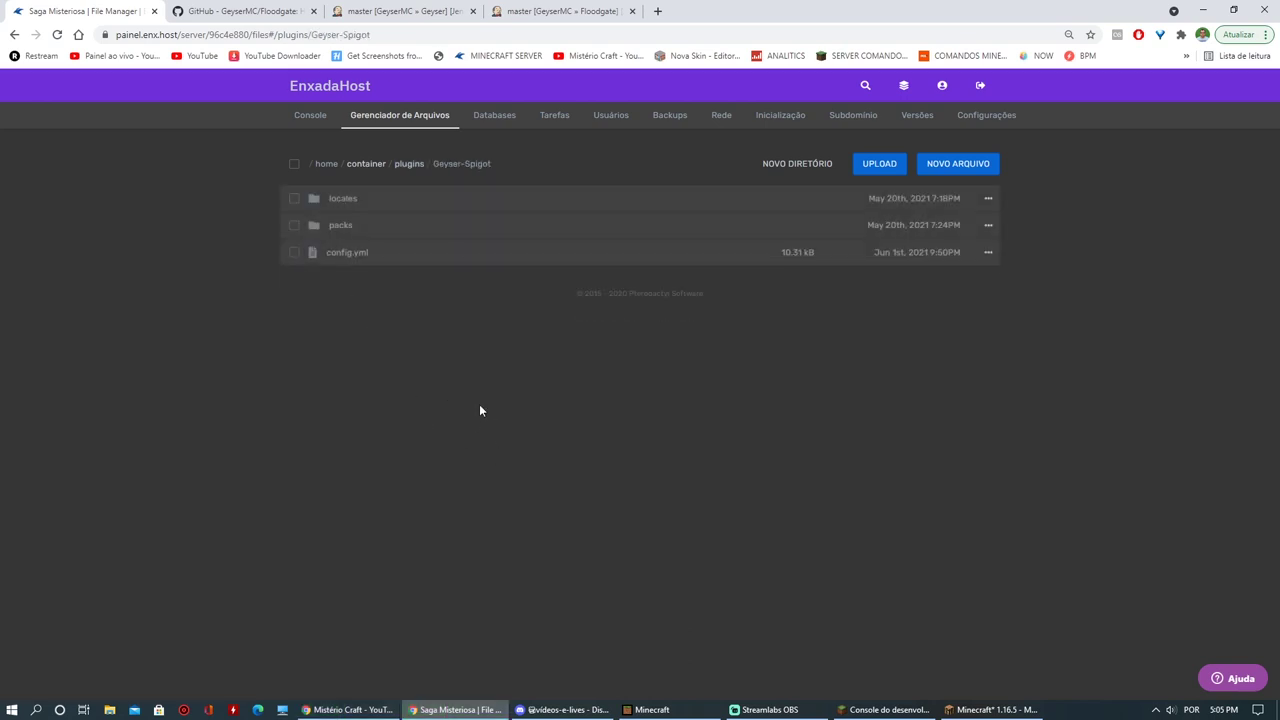
pyautogui.click(350, 253)
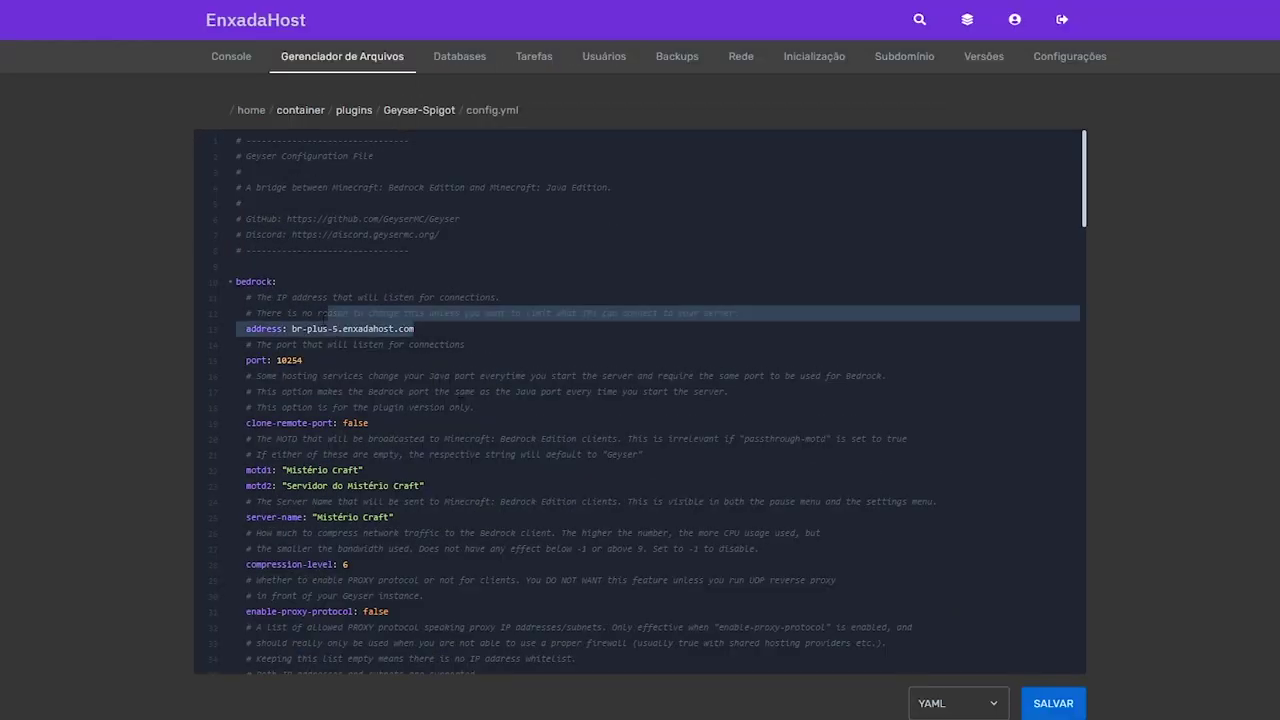
# Look over the bedrock and remote sections of Geyser's config.yml and point out the bedrock address.
pyautogui.scroll(-3, 640, 400)
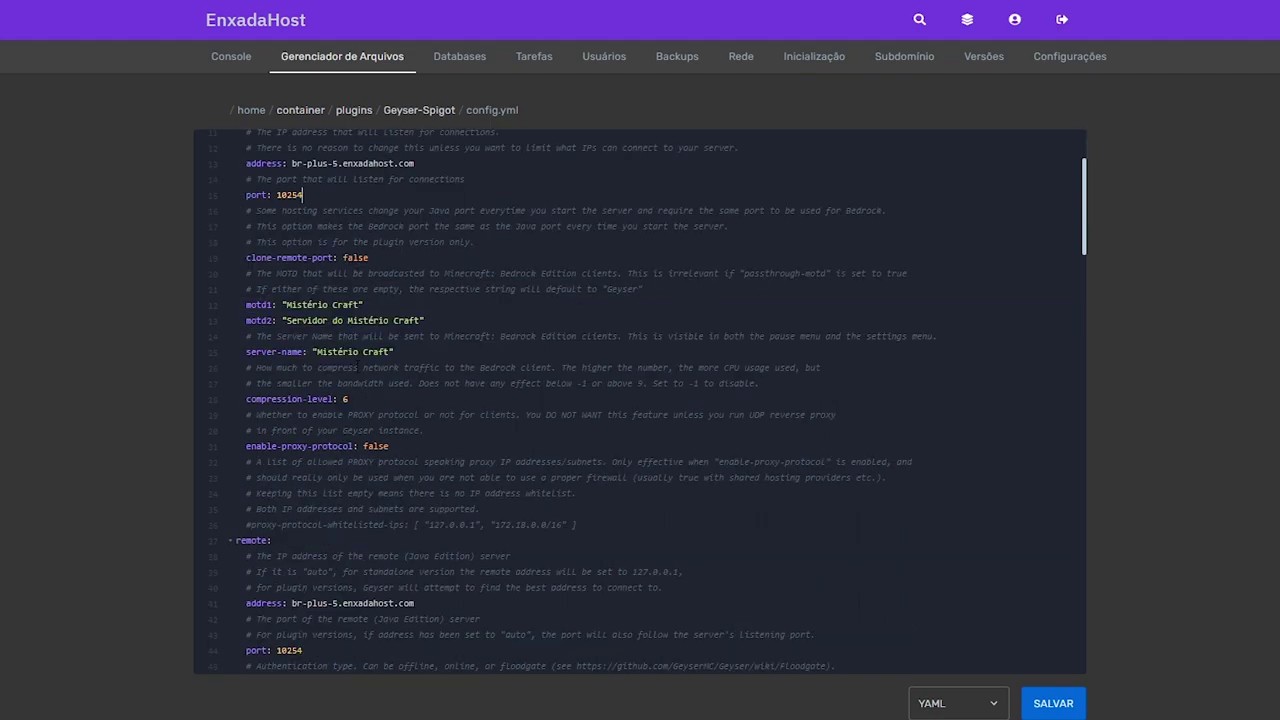
pyautogui.scroll(-8, 398, 385)
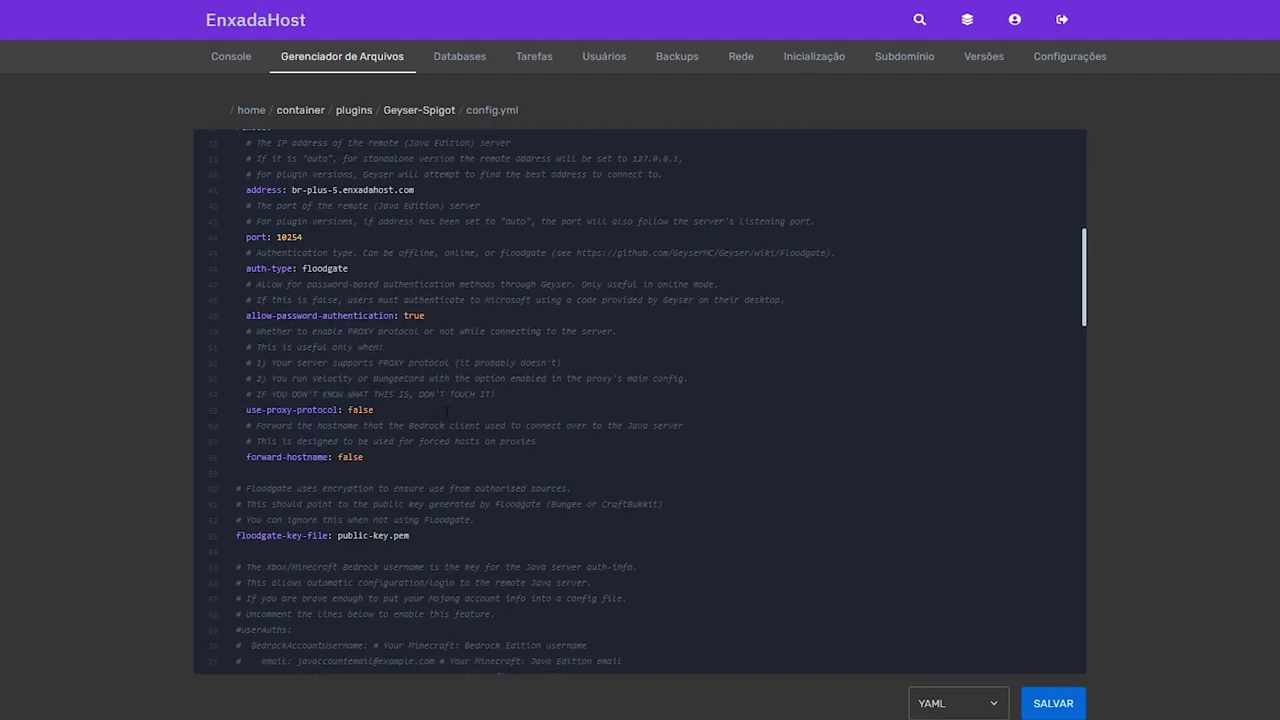
pyautogui.scroll(8, 447, 413)
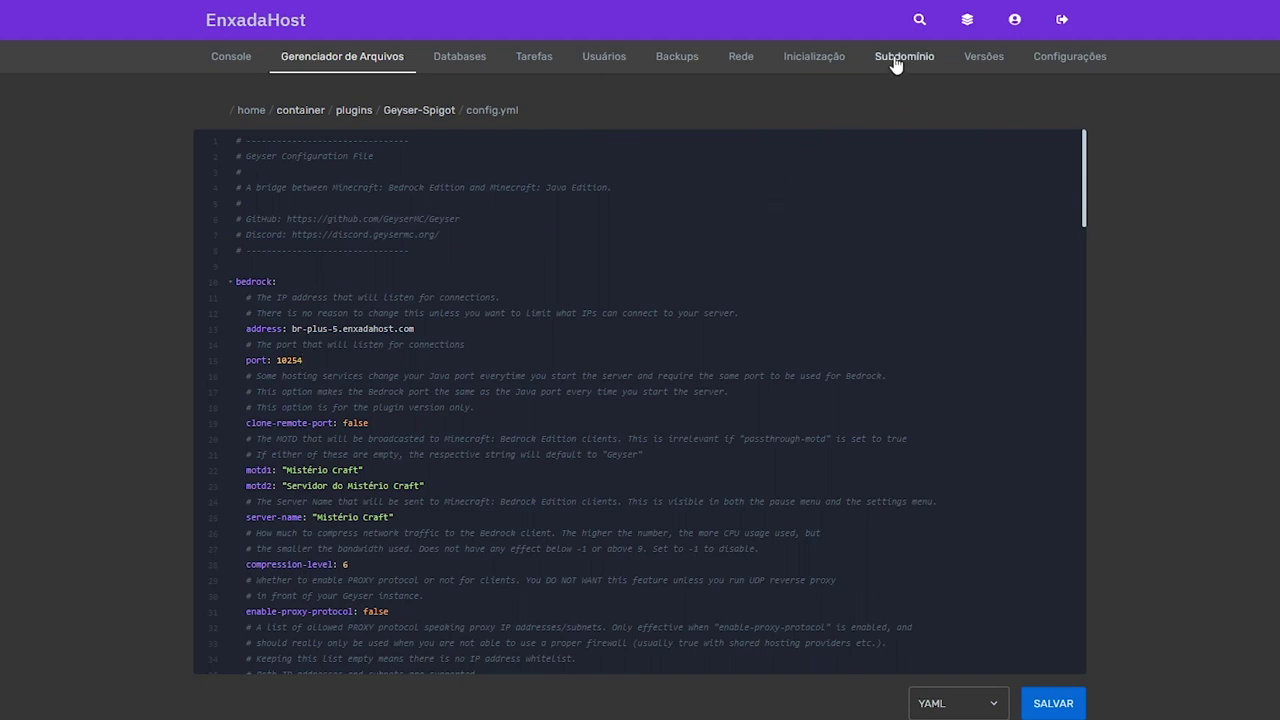
pyautogui.click(741, 60)
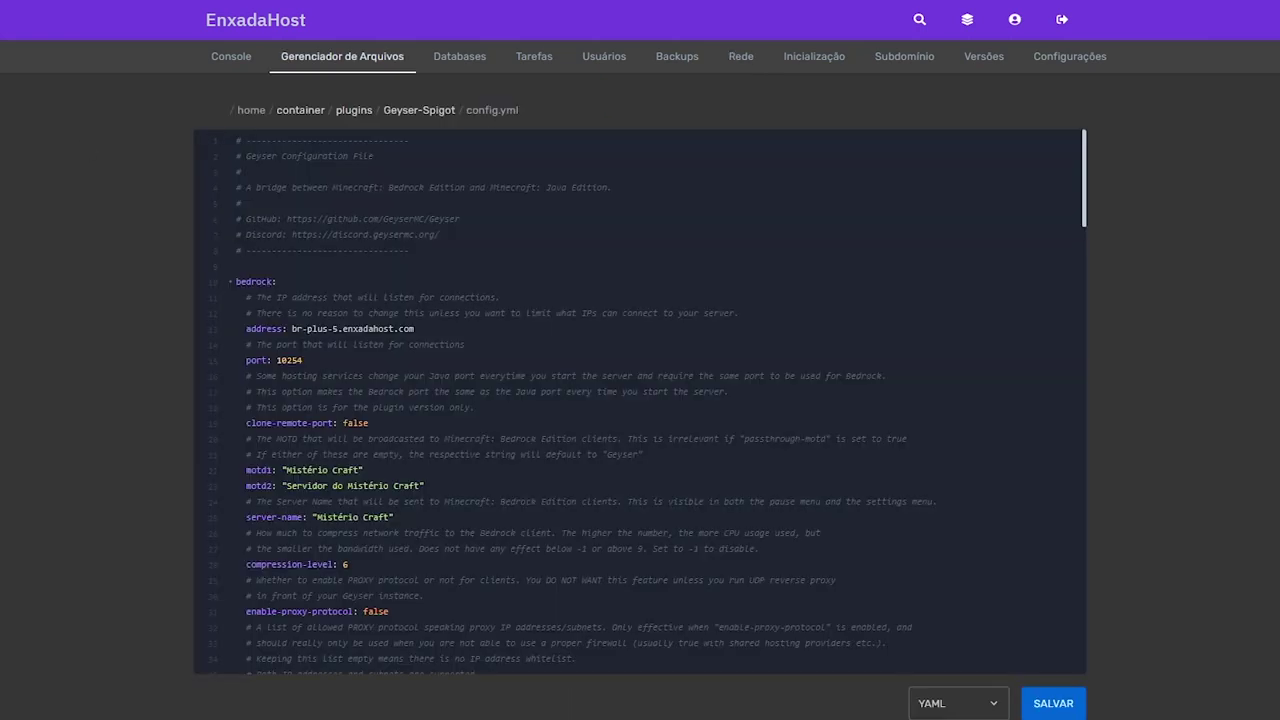
pyautogui.moveTo(292, 328); pyautogui.dragTo(414, 328)
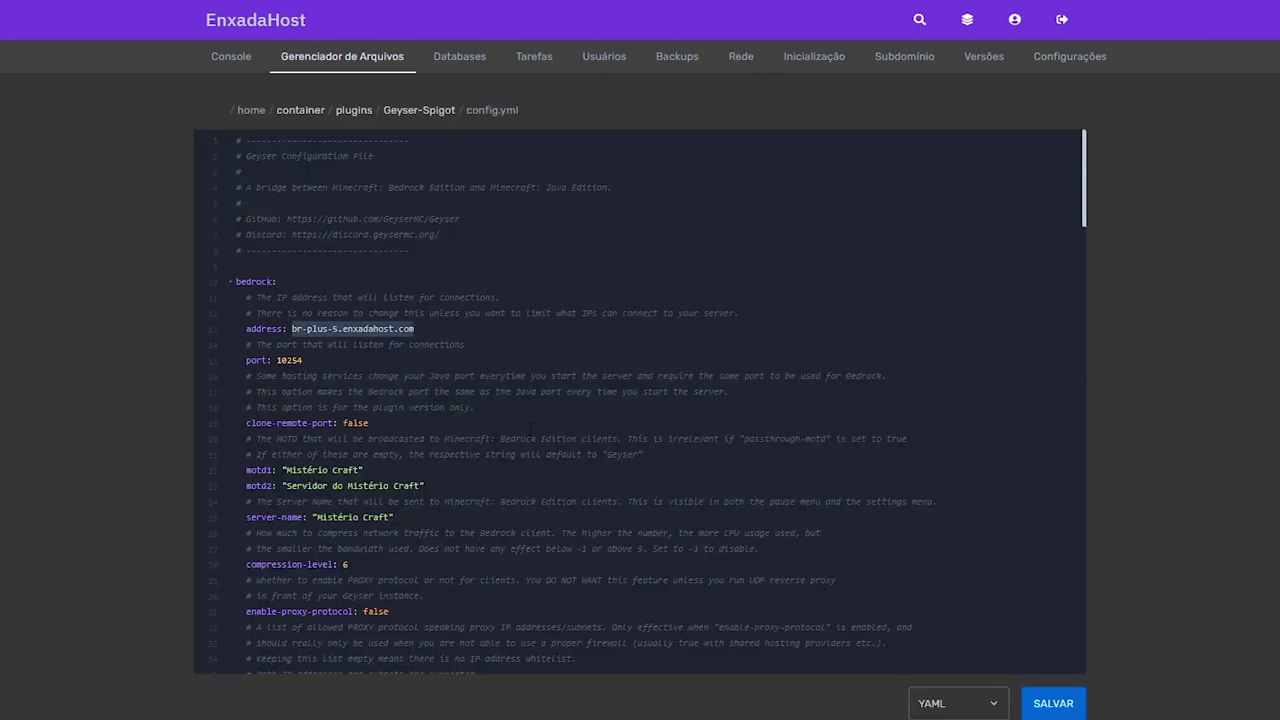
pyautogui.click(434, 331)
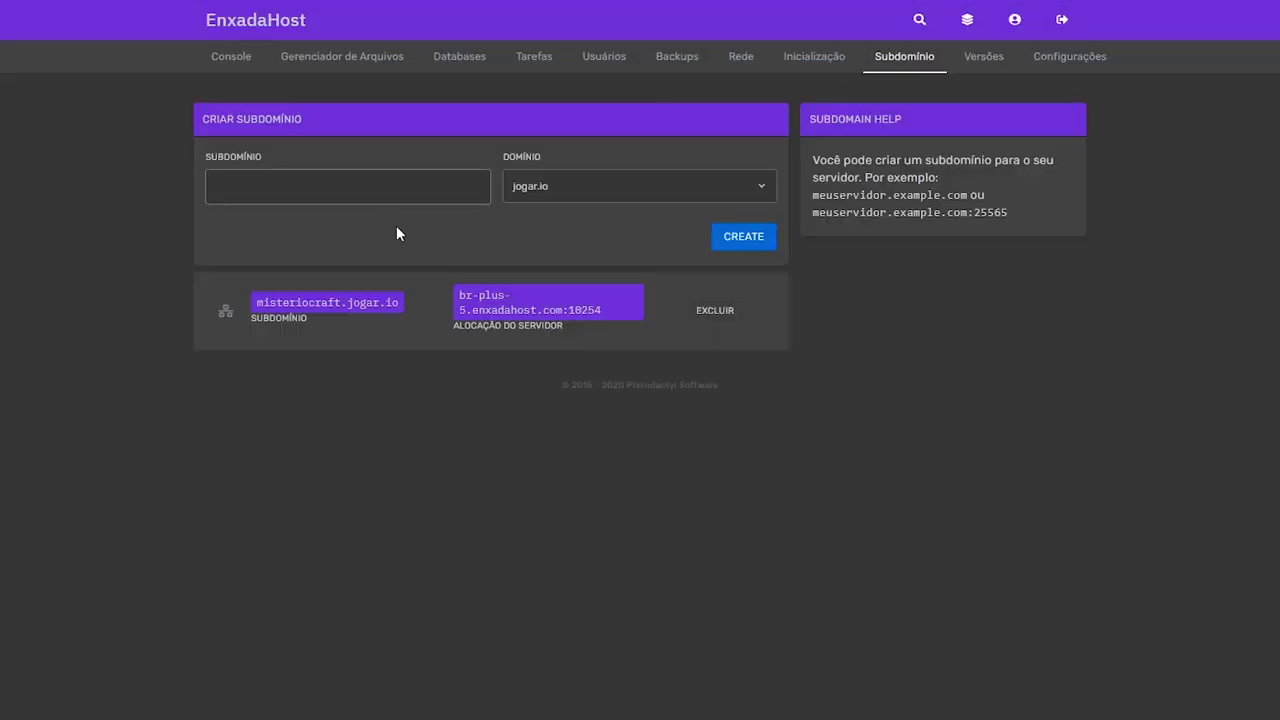
# Examine the server's existing subdomain and its allocation address and port on the subdomain page.
pyautogui.moveTo(400, 306); pyautogui.dragTo(256, 305)
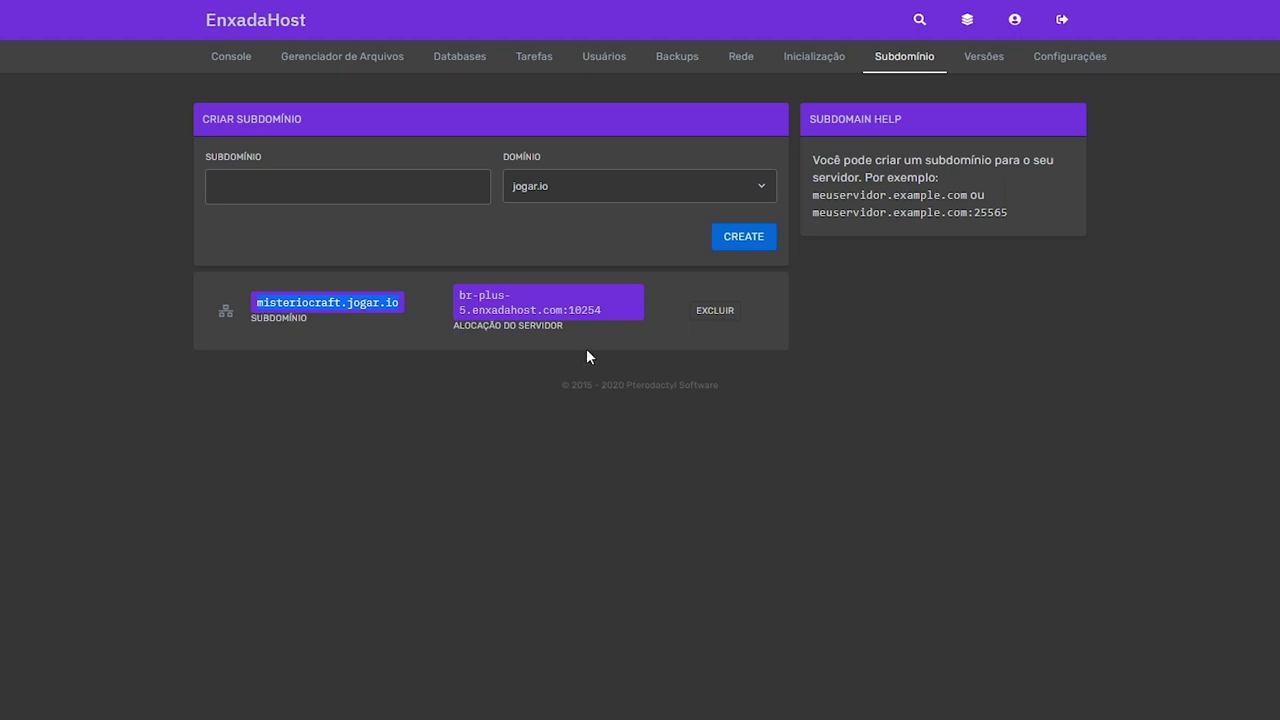
pyautogui.moveTo(602, 311); pyautogui.dragTo(459, 307)
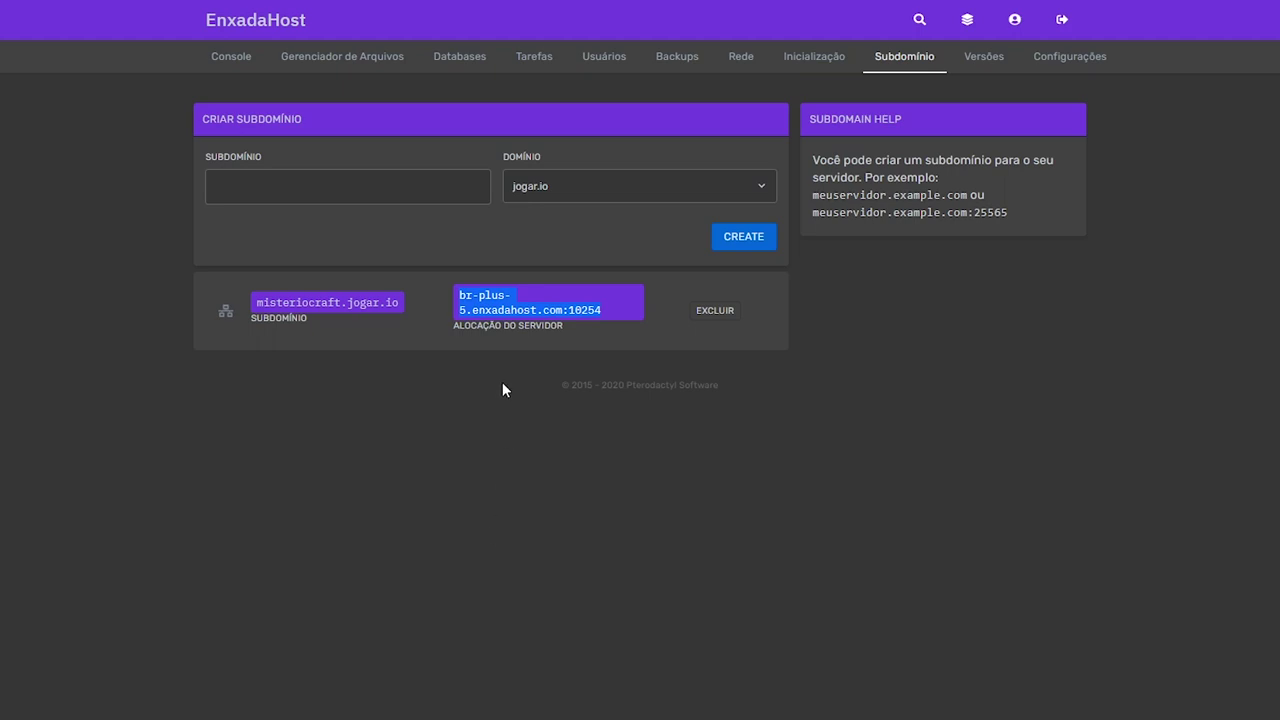
pyautogui.click(503, 484)
pyautogui.moveTo(602, 309); pyautogui.dragTo(447, 291)
pyautogui.click(564, 306)
pyautogui.moveTo(568, 310); pyautogui.dragTo(602, 313)
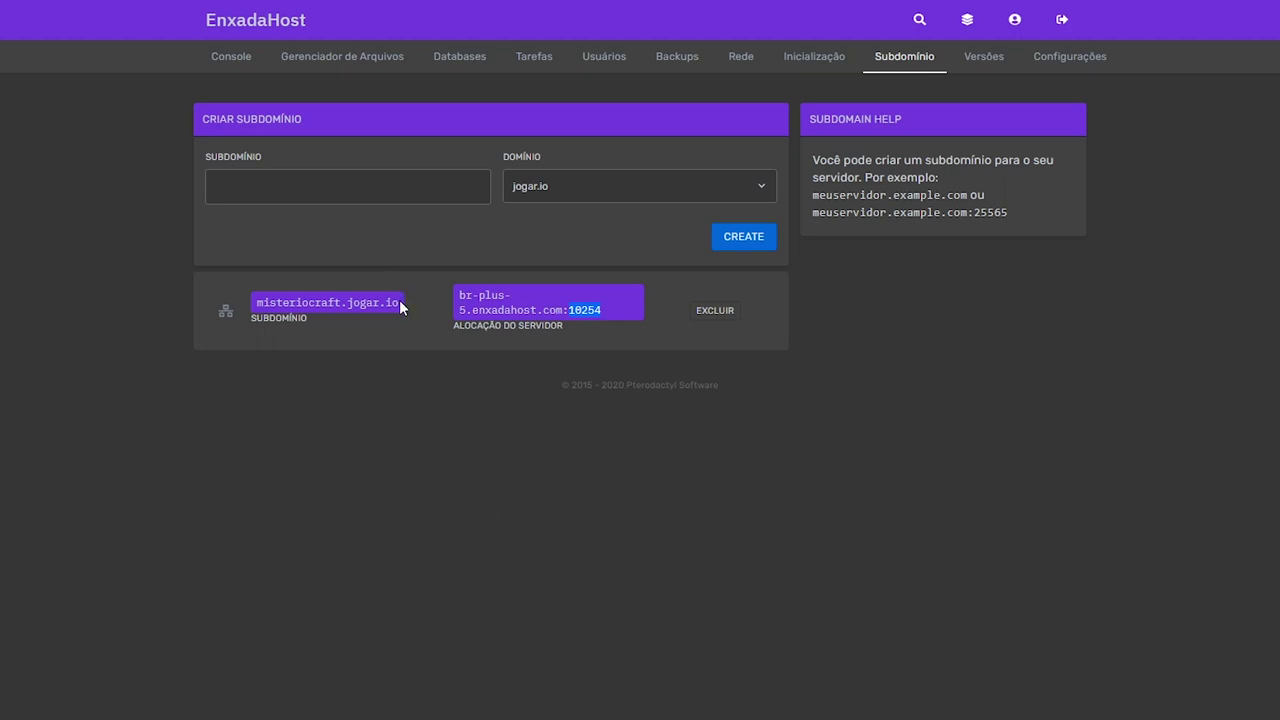
pyautogui.moveTo(399, 302); pyautogui.dragTo(307, 320)
pyautogui.moveTo(405, 298); pyautogui.dragTo(256, 302)
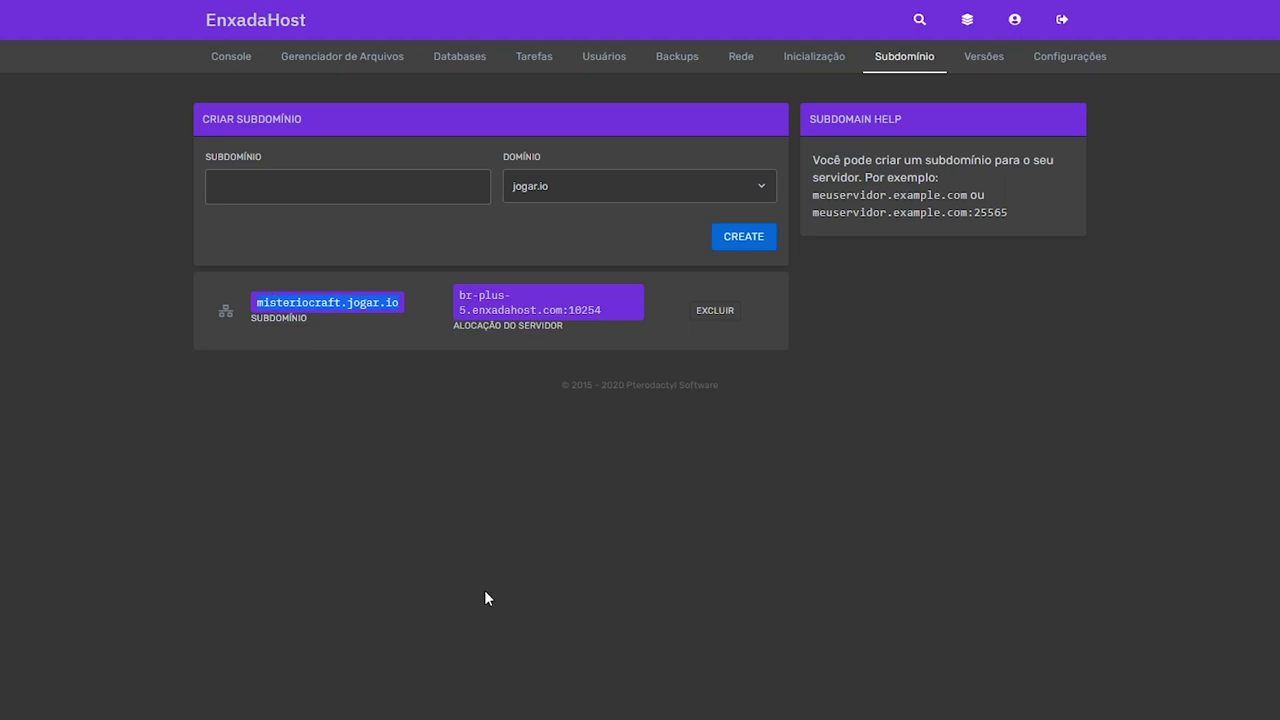
pyautogui.click(470, 526)
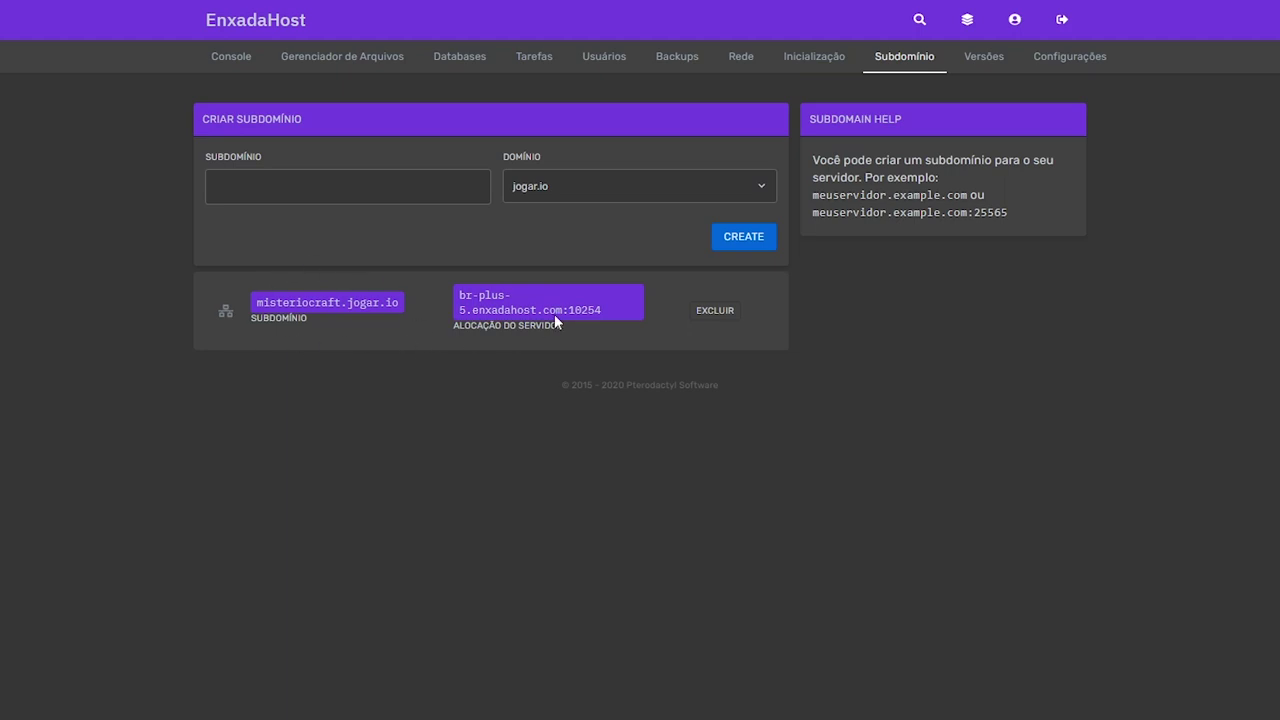
pyautogui.moveTo(574, 310); pyautogui.dragTo(568, 310)
pyautogui.click(570, 413)
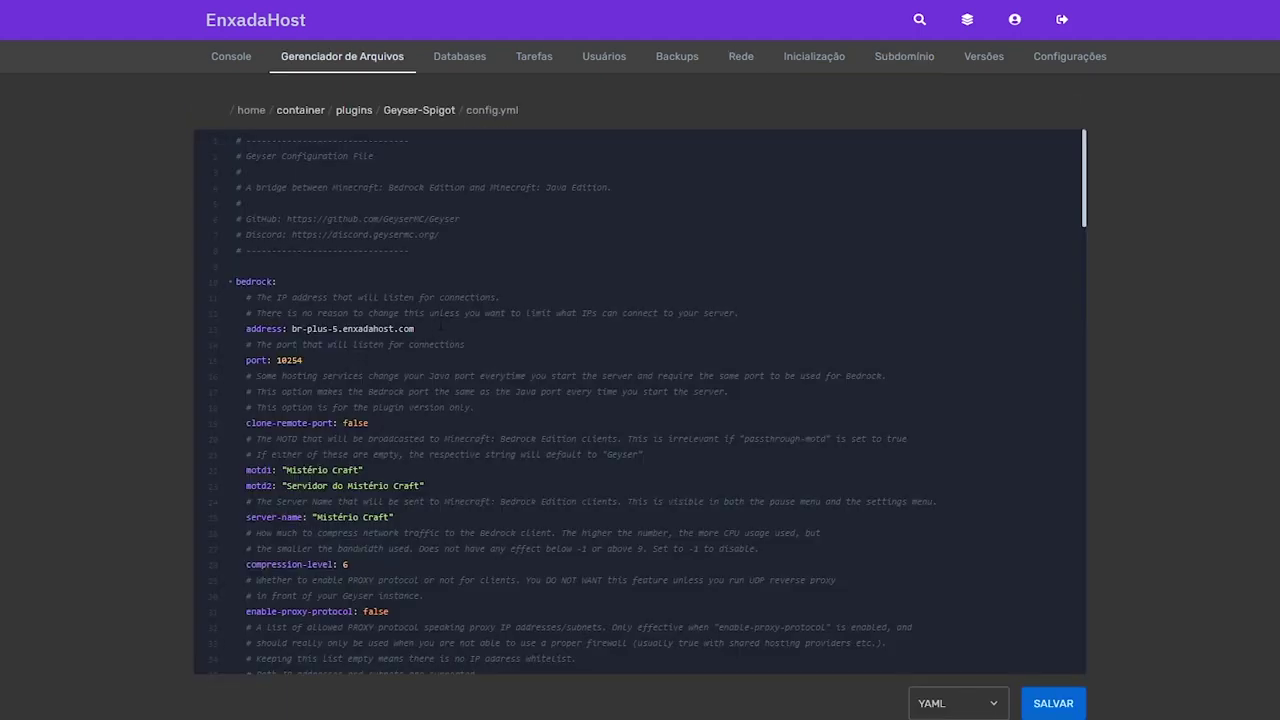
# Examine the address, port, motd1, motd2 and server-name entries in the bedrock section of Geyser's config.yml.
pyautogui.moveTo(414, 328); pyautogui.dragTo(247, 328)
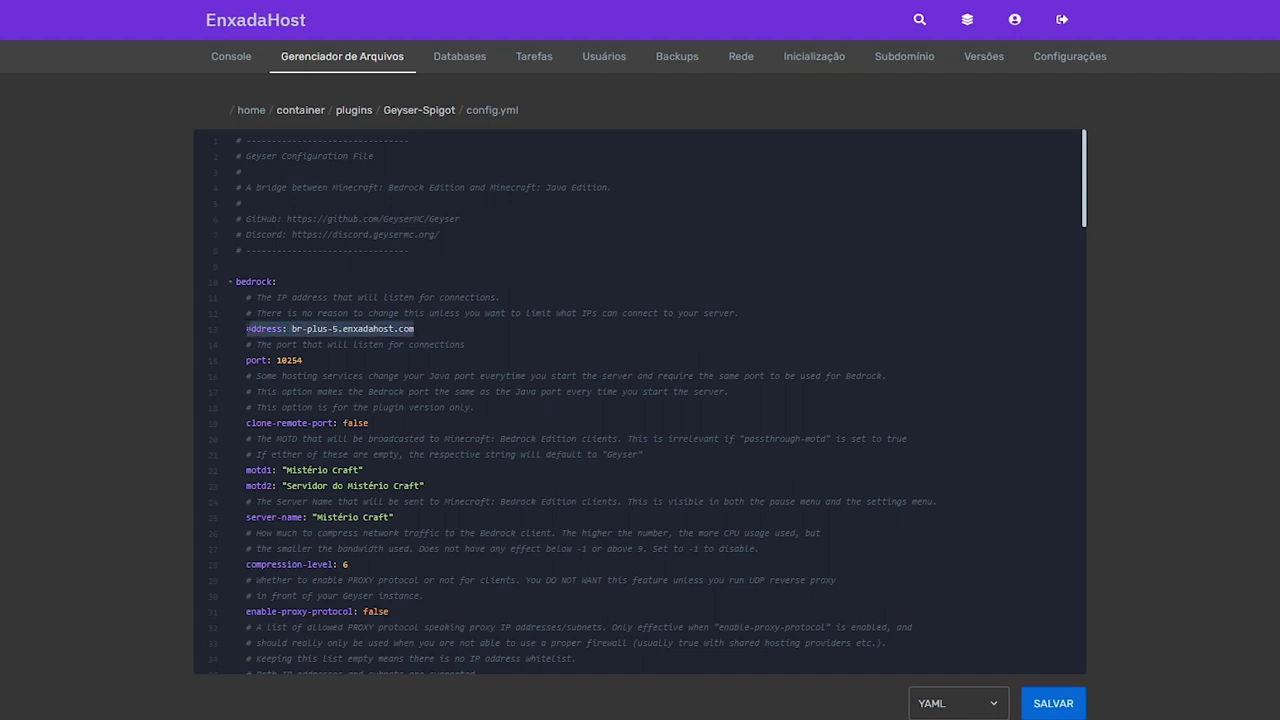
pyautogui.click(357, 328)
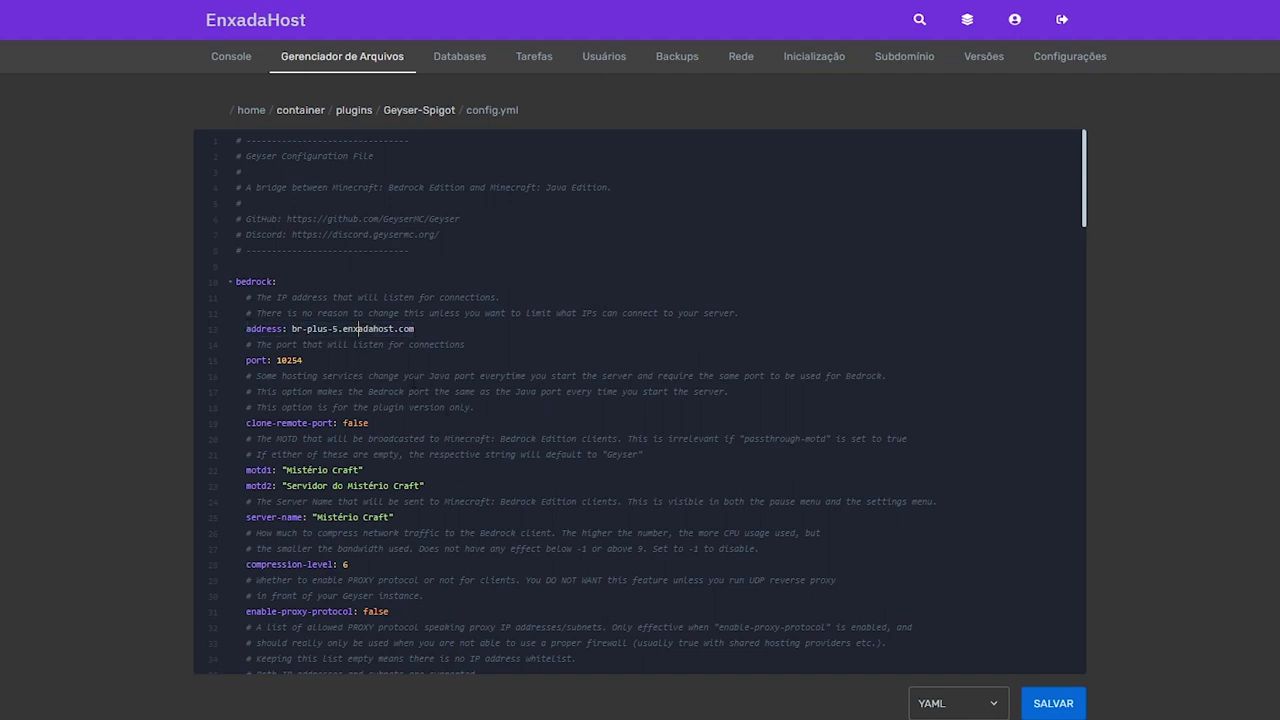
pyautogui.moveTo(303, 360); pyautogui.dragTo(276, 360)
pyautogui.click(481, 392)
pyautogui.scroll(-1, 481, 392)
pyautogui.moveTo(419, 403)
pyautogui.mouseDown()
pyautogui.moveTo(287, 387)
pyautogui.moveTo(300, 403)
pyautogui.moveTo(424, 403)
pyautogui.mouseUp()
pyautogui.click(460, 403)
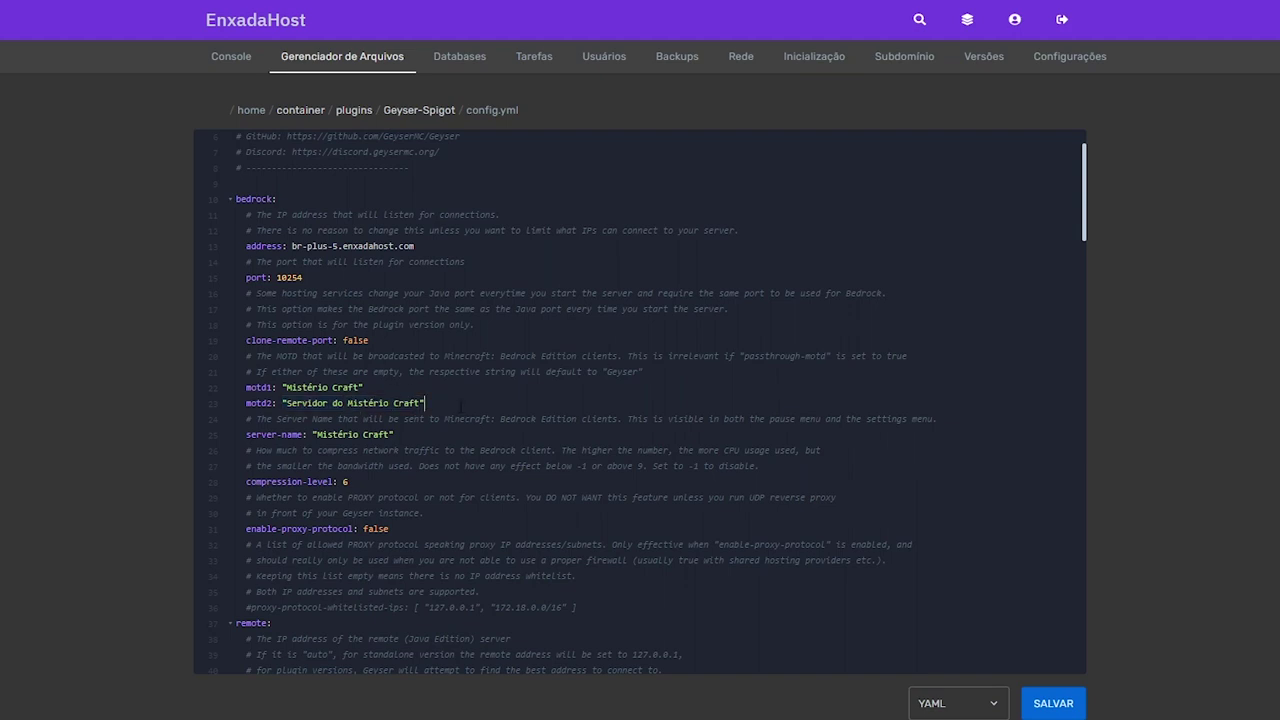
pyautogui.scroll(-2, 470, 437)
pyautogui.moveTo(391, 352); pyautogui.dragTo(318, 352)
pyautogui.click(394, 352)
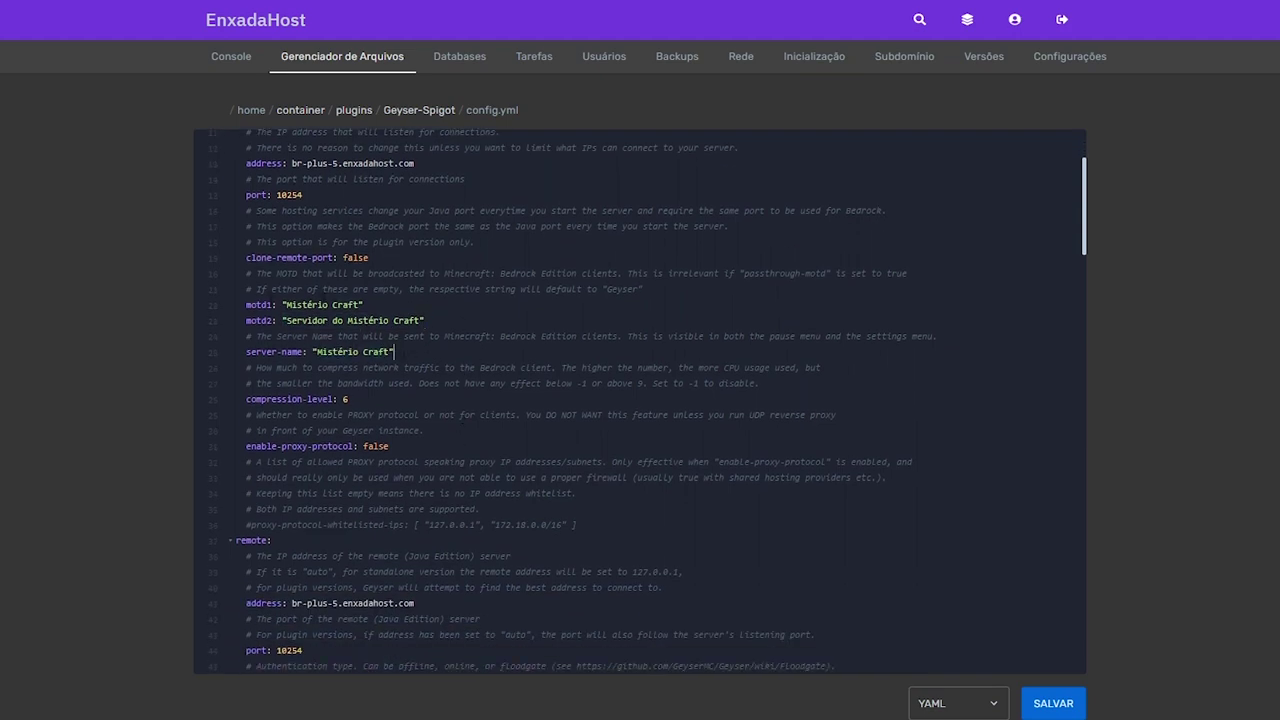
pyautogui.moveTo(251, 305); pyautogui.dragTo(364, 305)
pyautogui.moveTo(398, 352); pyautogui.dragTo(252, 352)
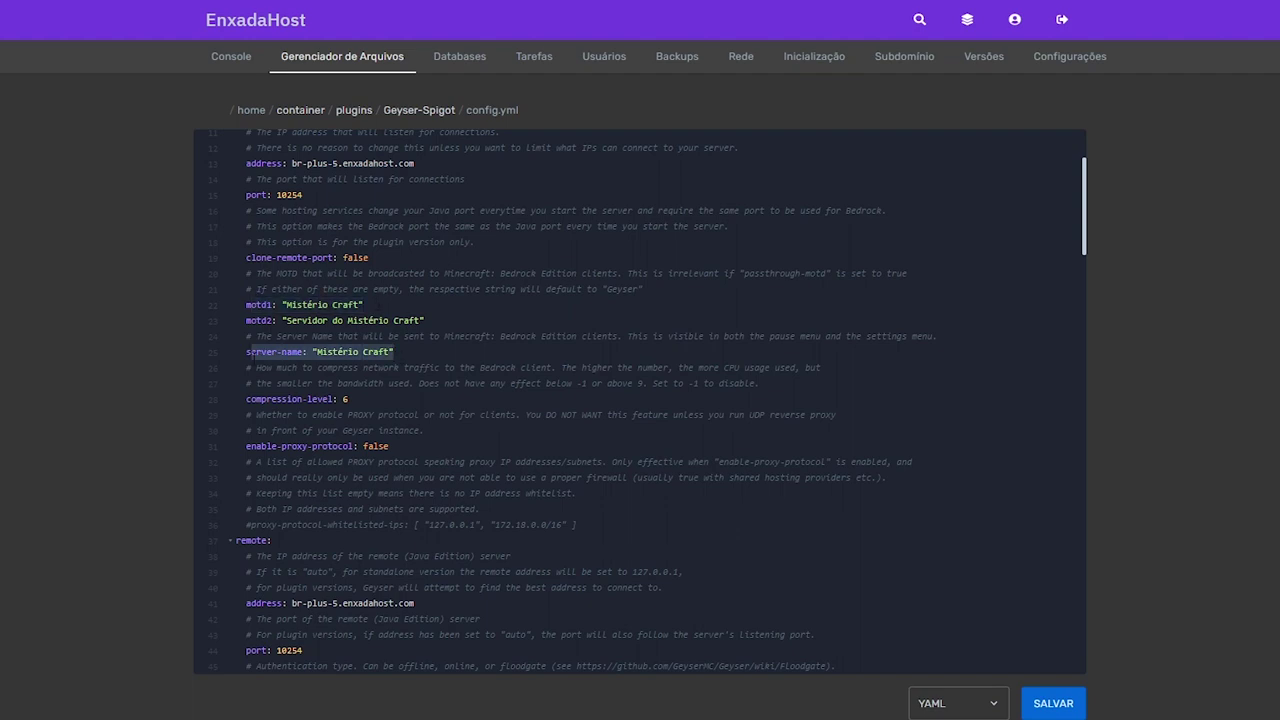
# Examine the address, port and auth-type entries in the remote section of Geyser's config.yml.
pyautogui.scroll(-3, 252, 352)
pyautogui.moveTo(414, 355); pyautogui.dragTo(292, 355)
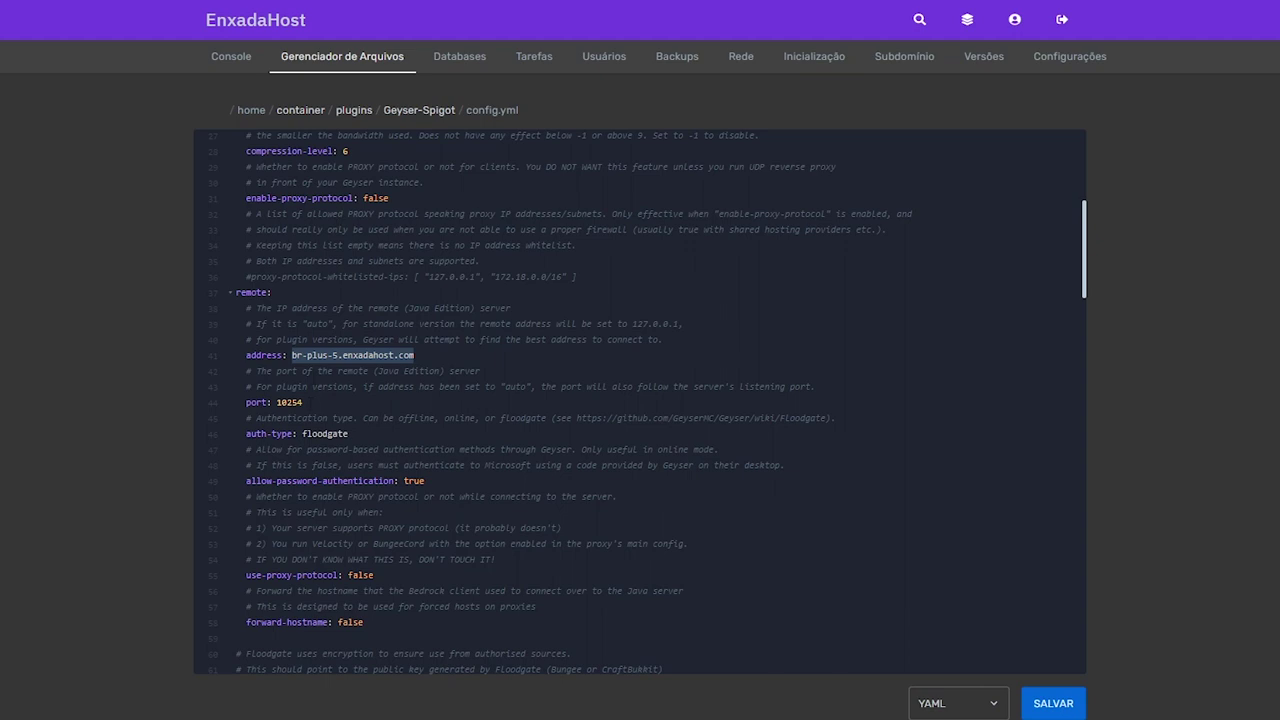
pyautogui.moveTo(302, 402); pyautogui.dragTo(276, 402)
pyautogui.moveTo(349, 434); pyautogui.dragTo(303, 434)
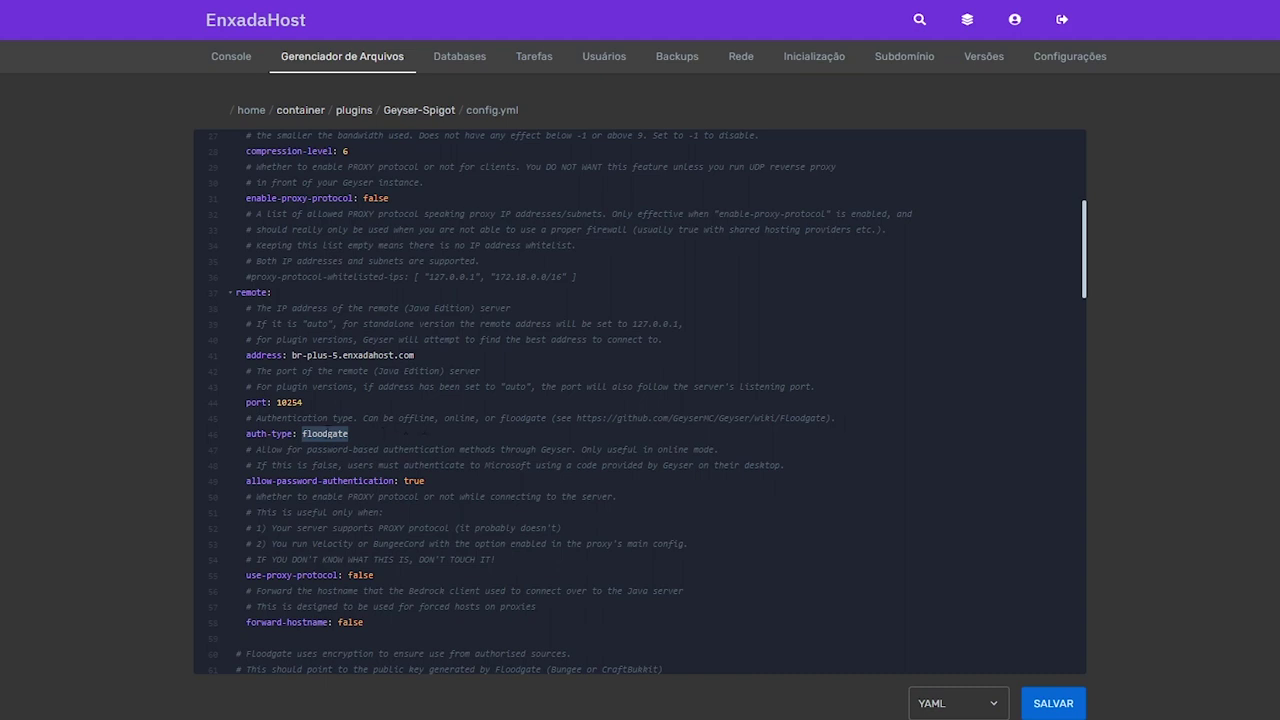
pyautogui.click(318, 434)
pyautogui.moveTo(302, 434); pyautogui.dragTo(349, 434)
# Check the floodgate-key-file entry and the remaining options, then save Geyser's config.yml and return to the plugins folder.
pyautogui.scroll(-5, 391, 437)
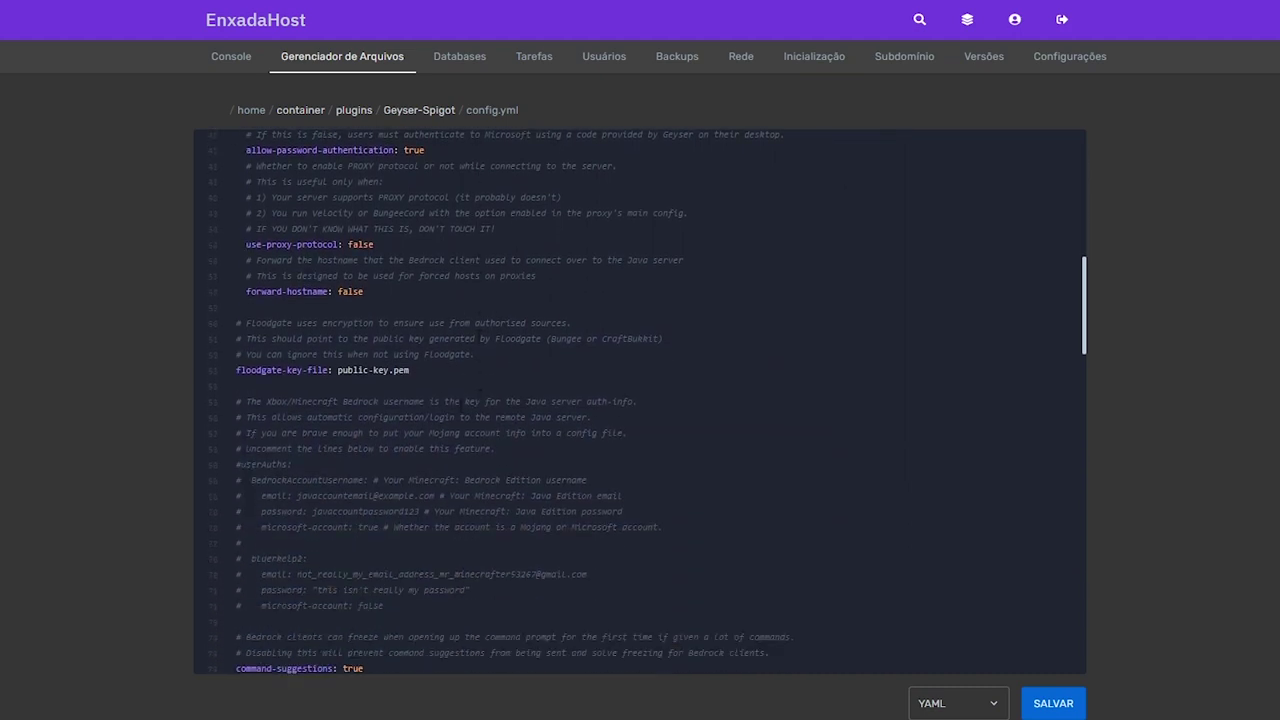
pyautogui.moveTo(419, 375); pyautogui.dragTo(337, 372)
pyautogui.scroll(-4, 337, 372)
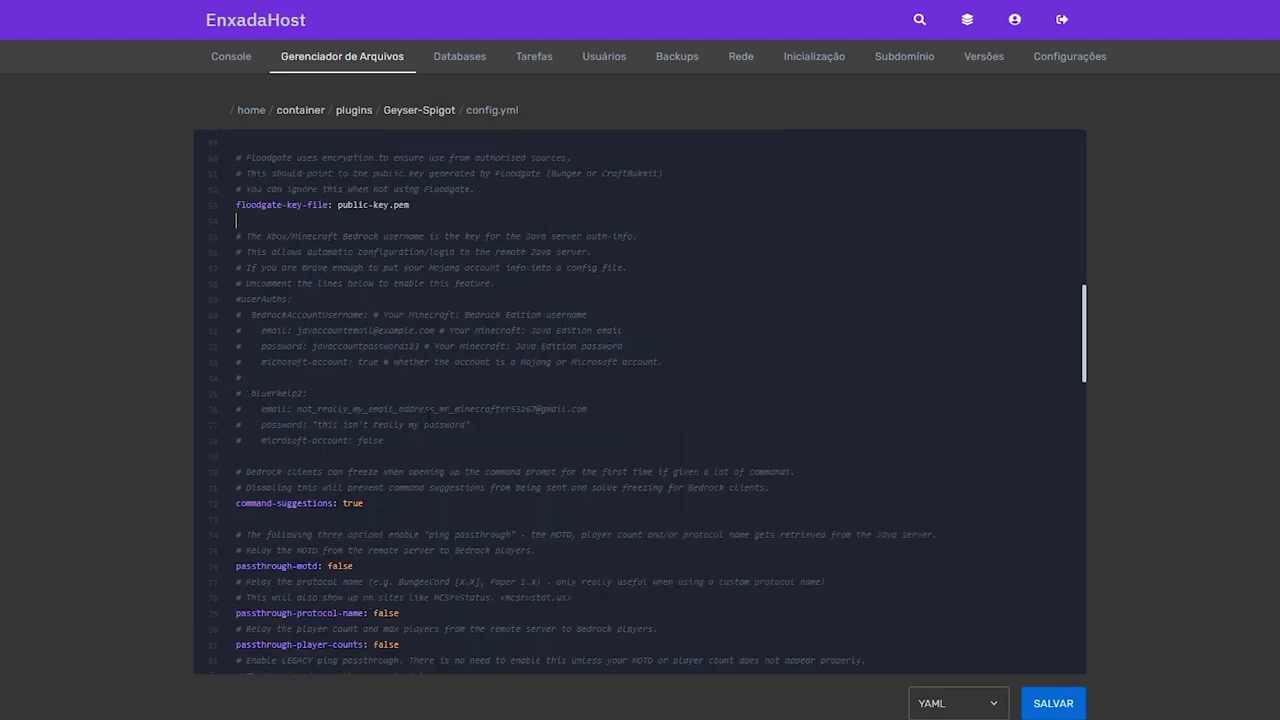
pyautogui.scroll(-9, 538, 457)
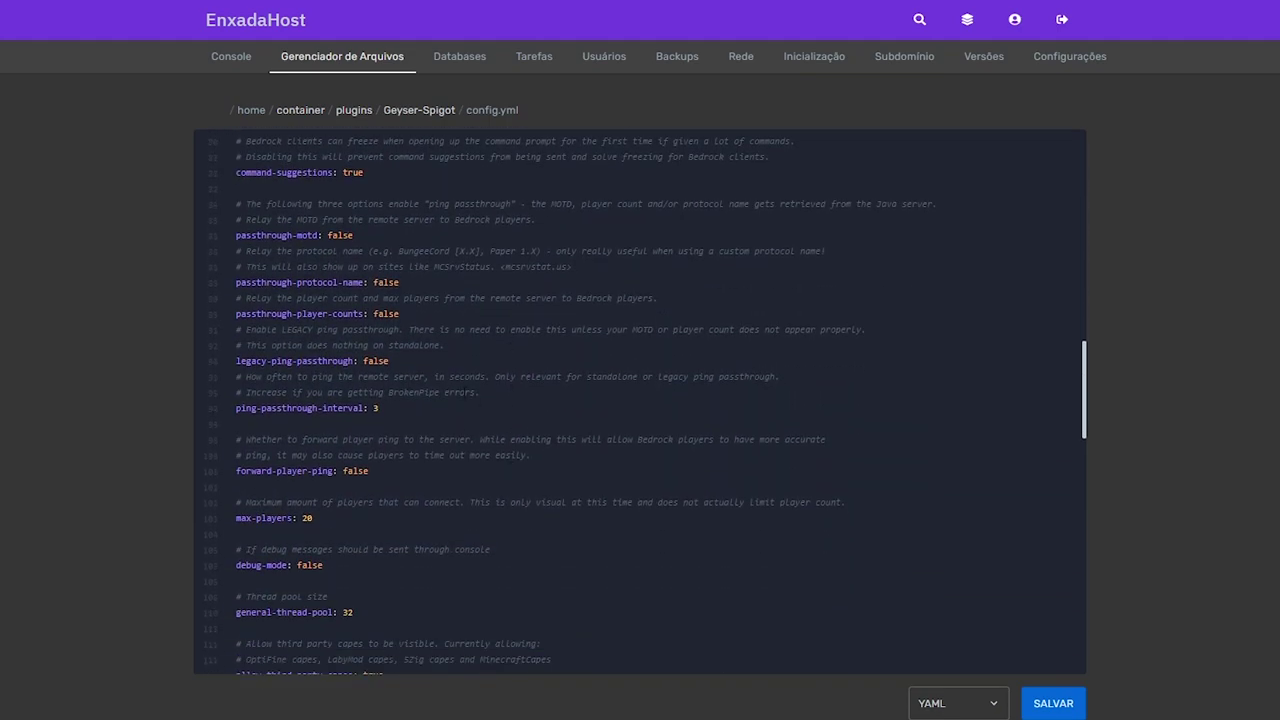
pyautogui.scroll(-20, 540, 458)
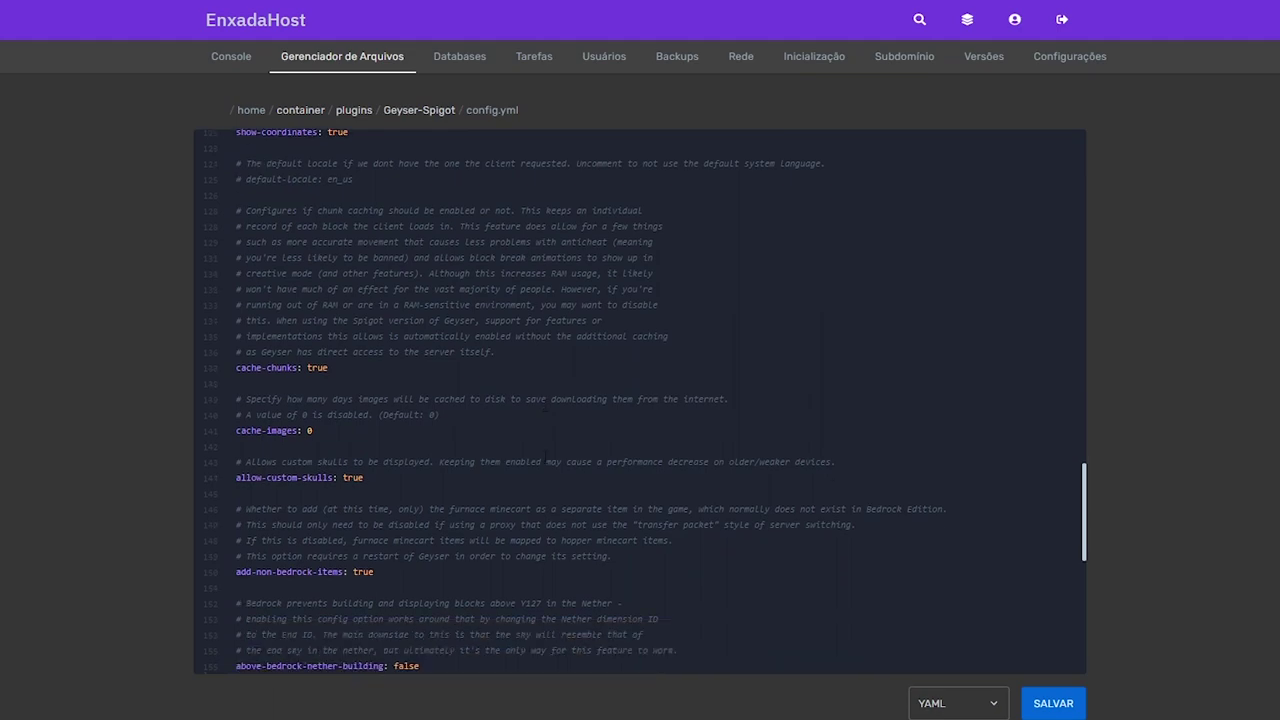
pyautogui.scroll(-3, 547, 460)
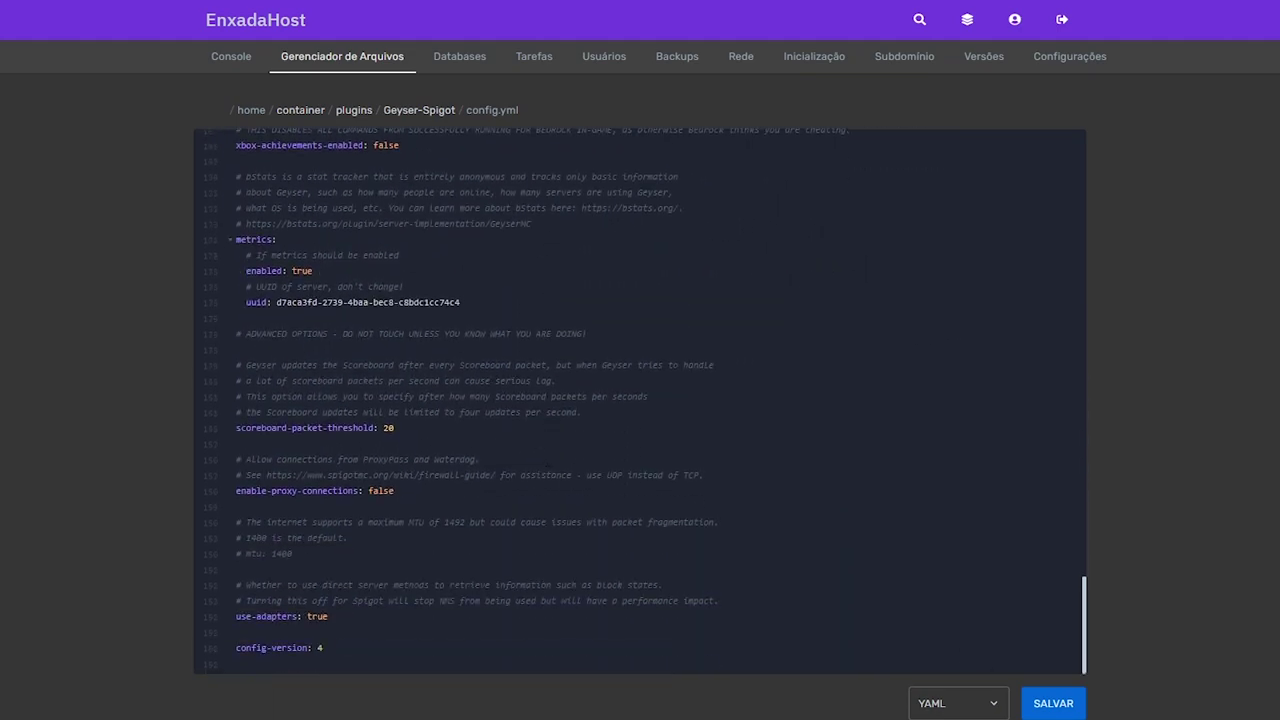
pyautogui.click(1053, 703)
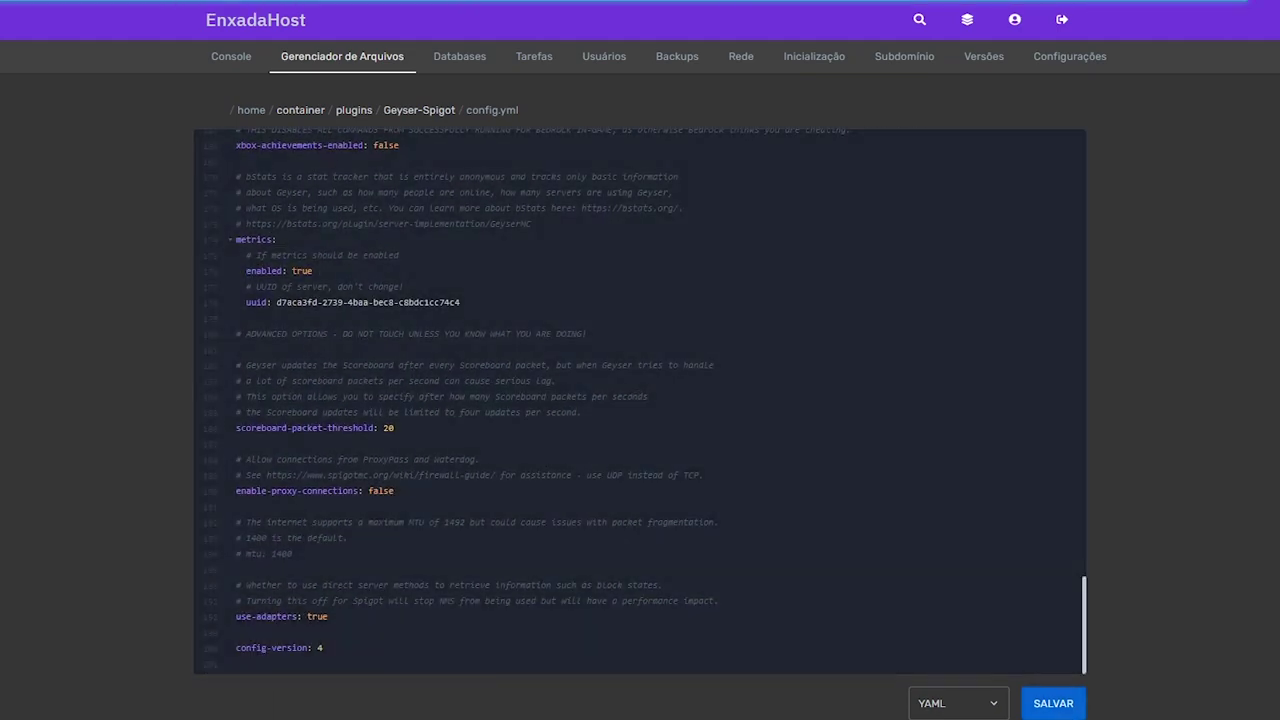
pyautogui.click(421, 109)
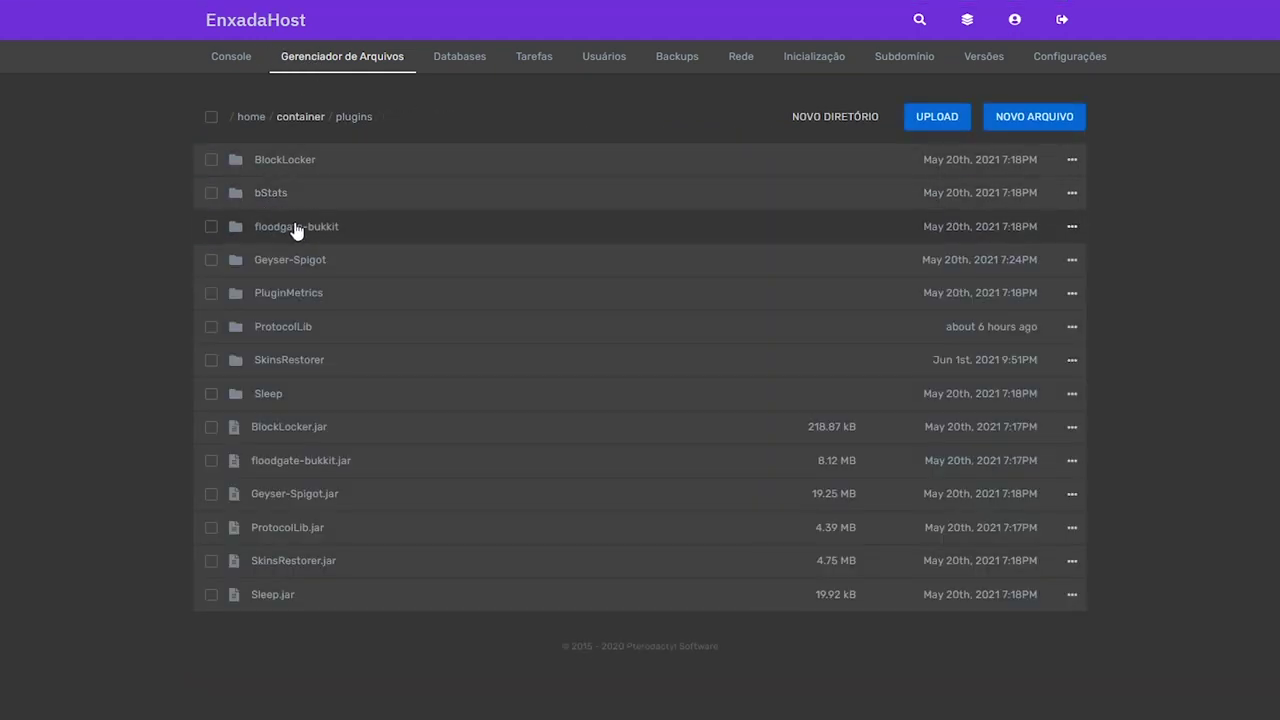
# Open config.yml in the floodgate-bukkit folder and examine its key-file-name and username-prefix entries.
pyautogui.click(296, 227)
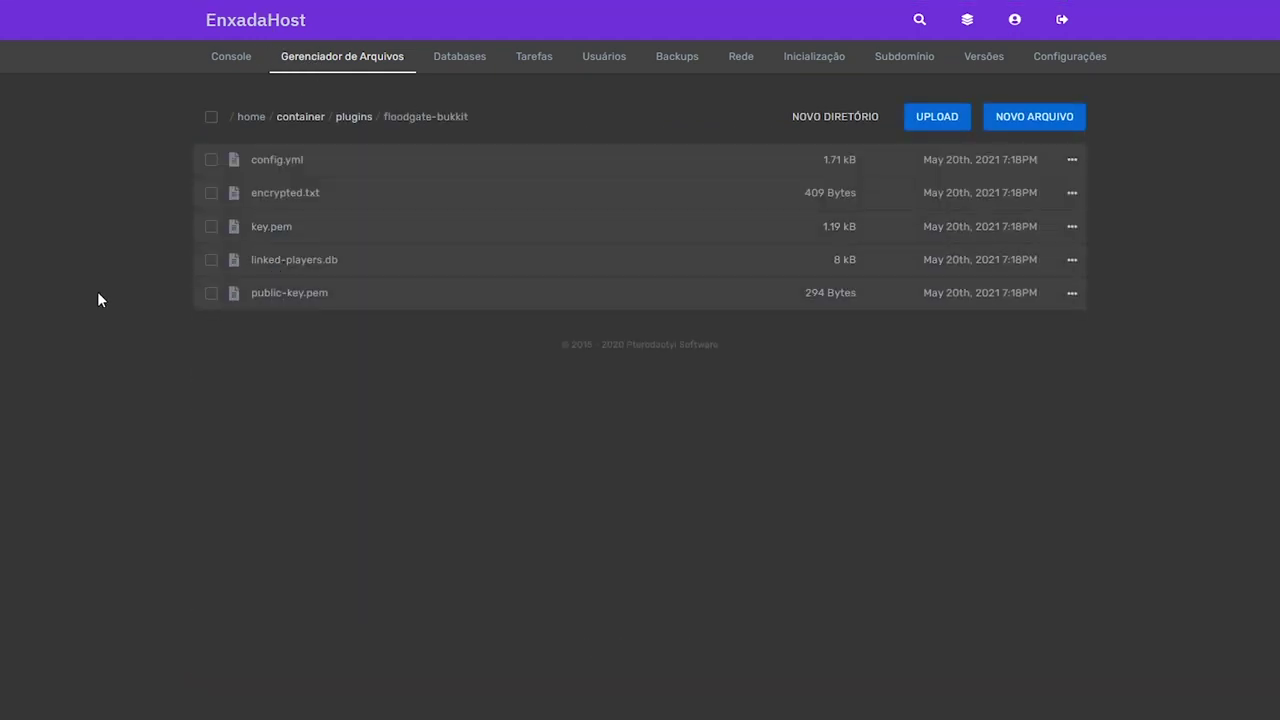
pyautogui.click(288, 162)
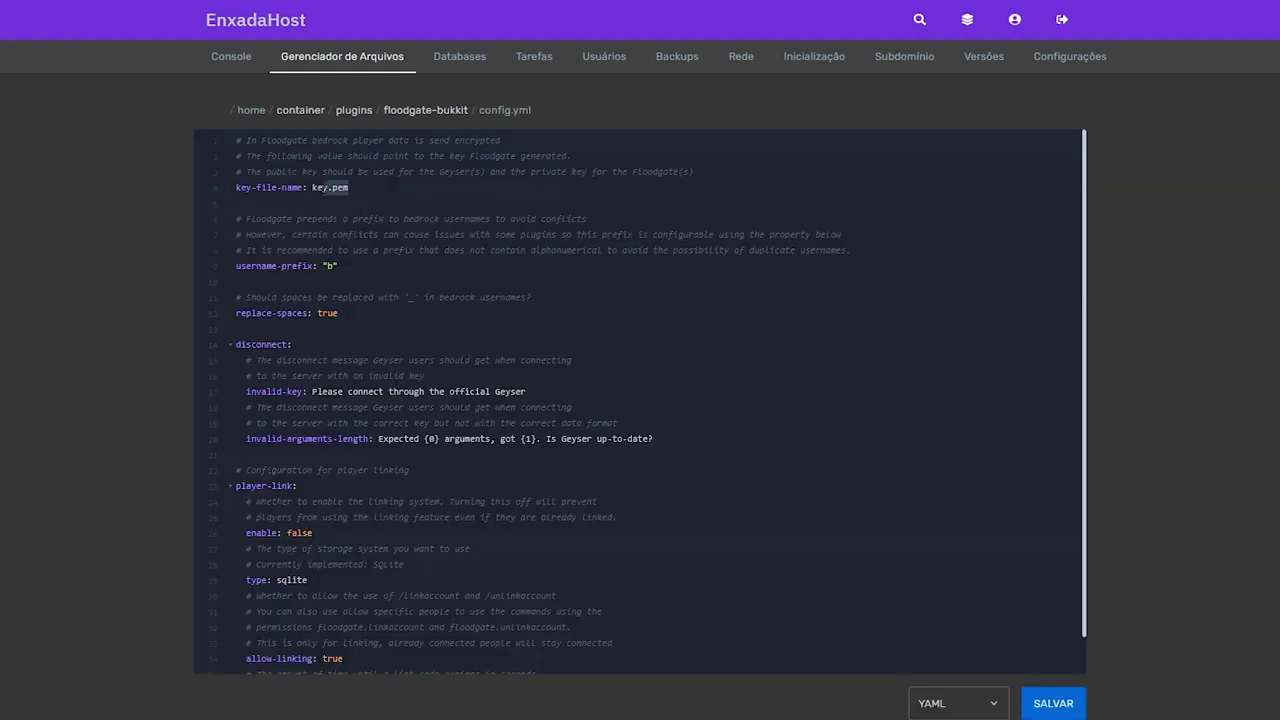
pyautogui.moveTo(326, 187)
pyautogui.mouseDown()
pyautogui.moveTo(292, 187)
pyautogui.moveTo(344, 173)
pyautogui.mouseUp()
pyautogui.click(357, 203)
pyautogui.click(350, 187)
pyautogui.click(333, 266)
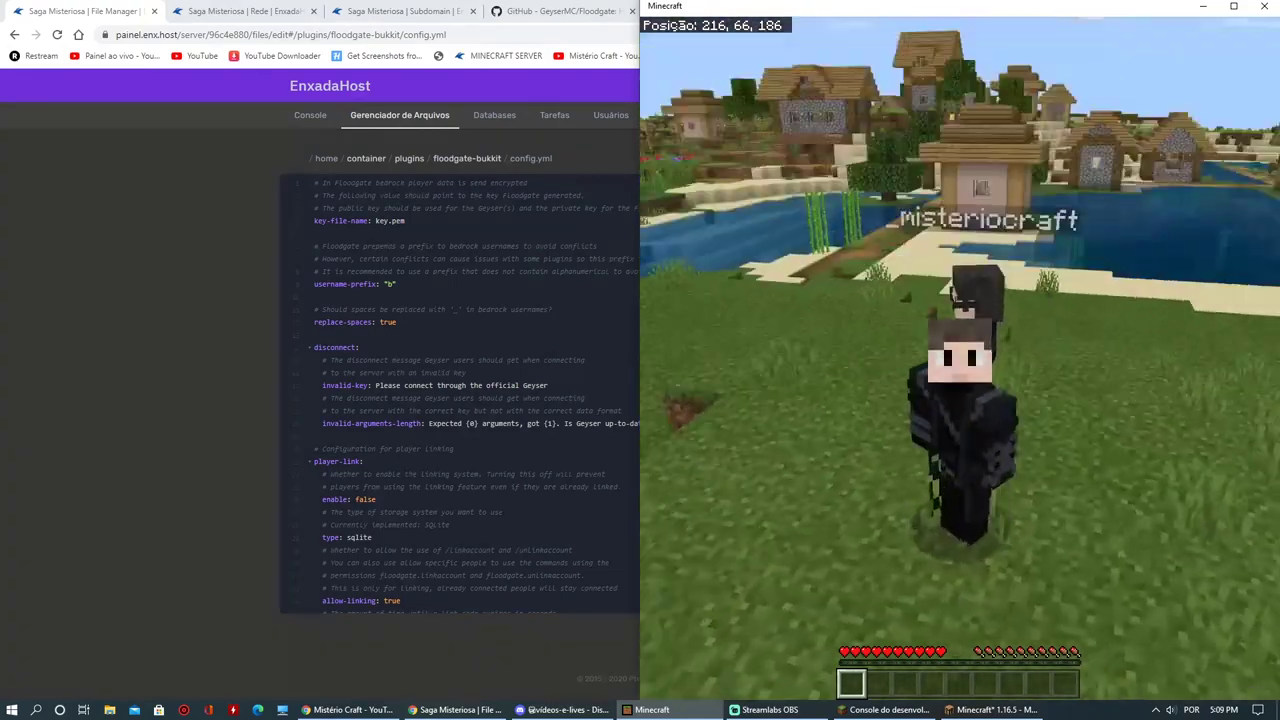
# Switch to Minecraft, examine the Bedrock username prefixes in the paused game's player list, and return to Floodgate's config.yml in the browser.
pyautogui.press('Escape')
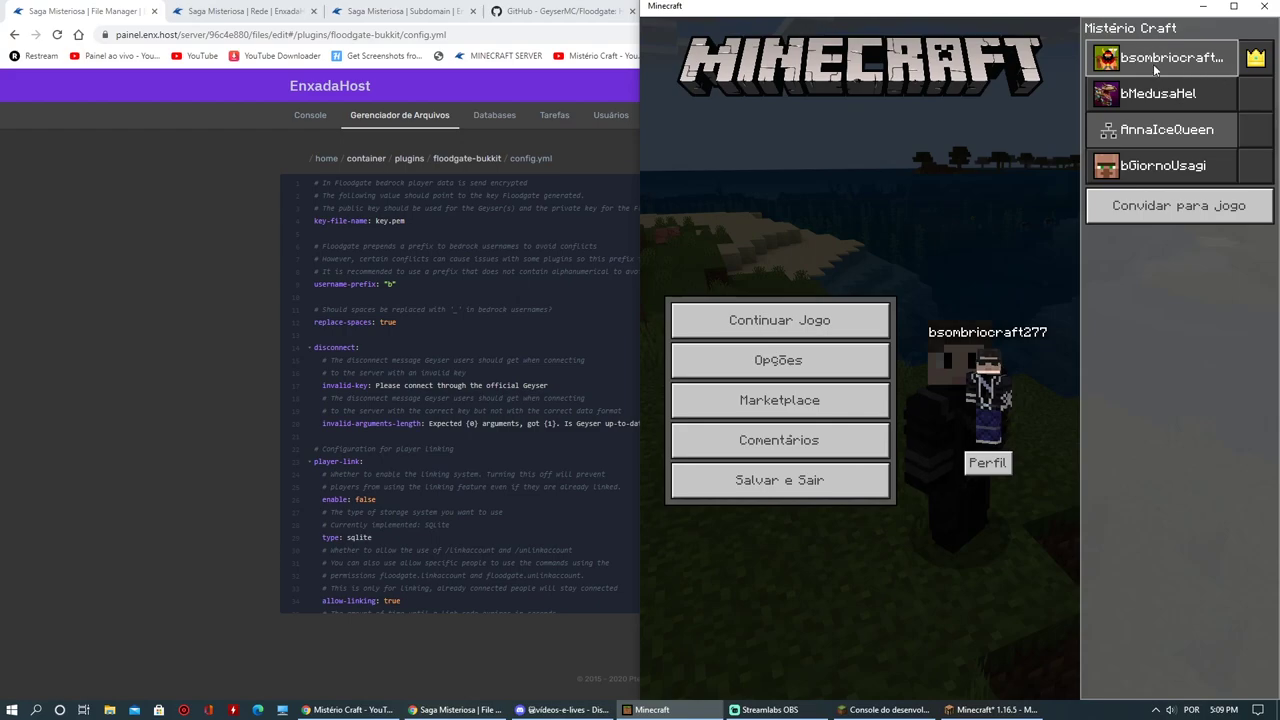
pyautogui.press('Escape')
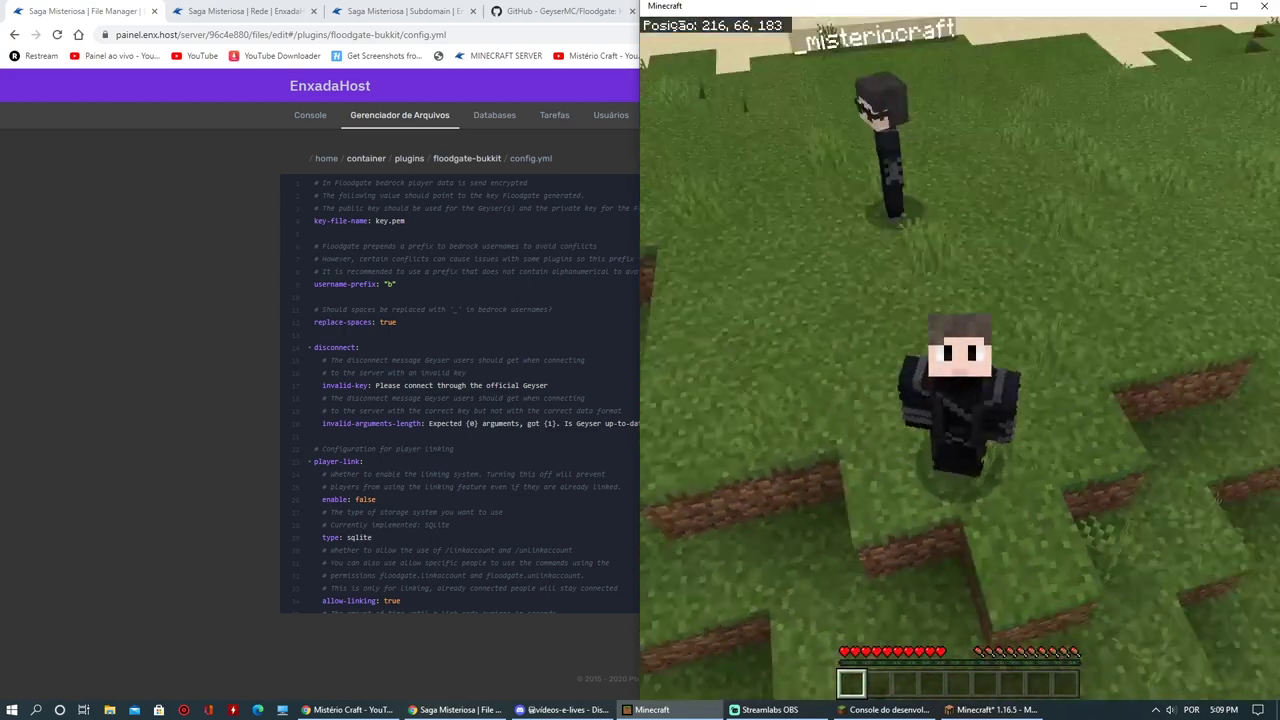
pyautogui.press('s')
pyautogui.press('w')
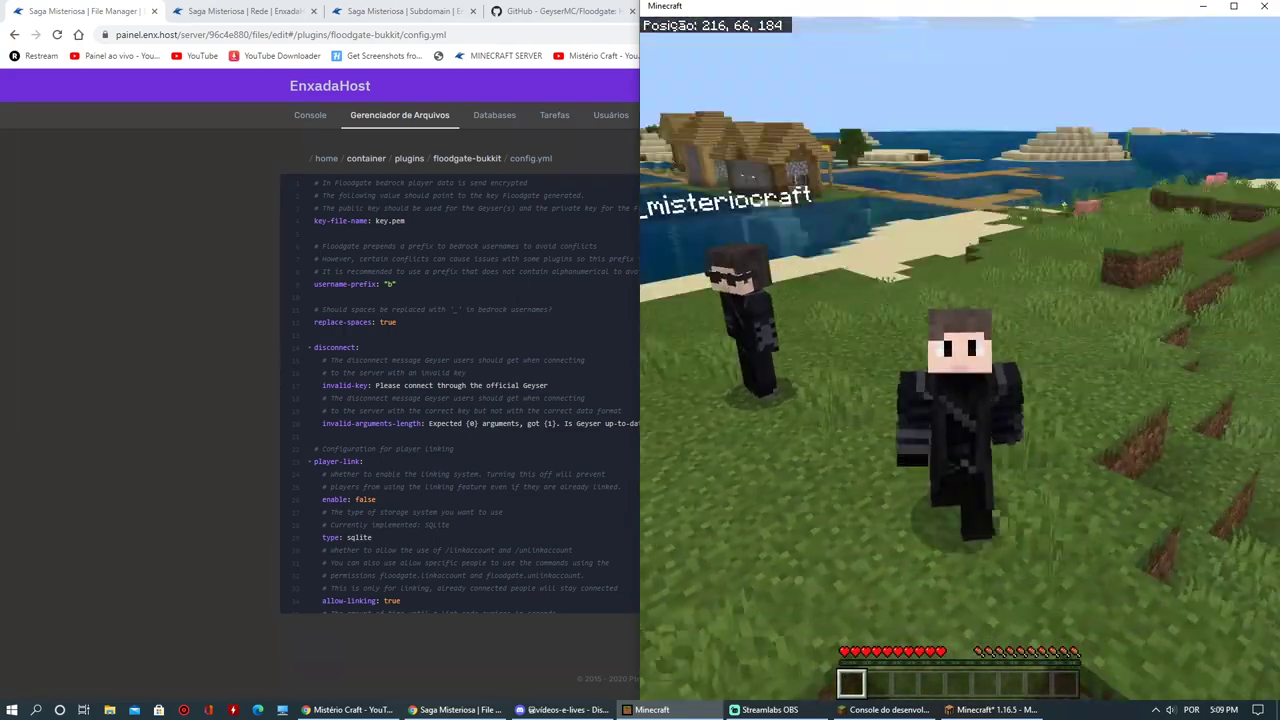
pyautogui.press('s')
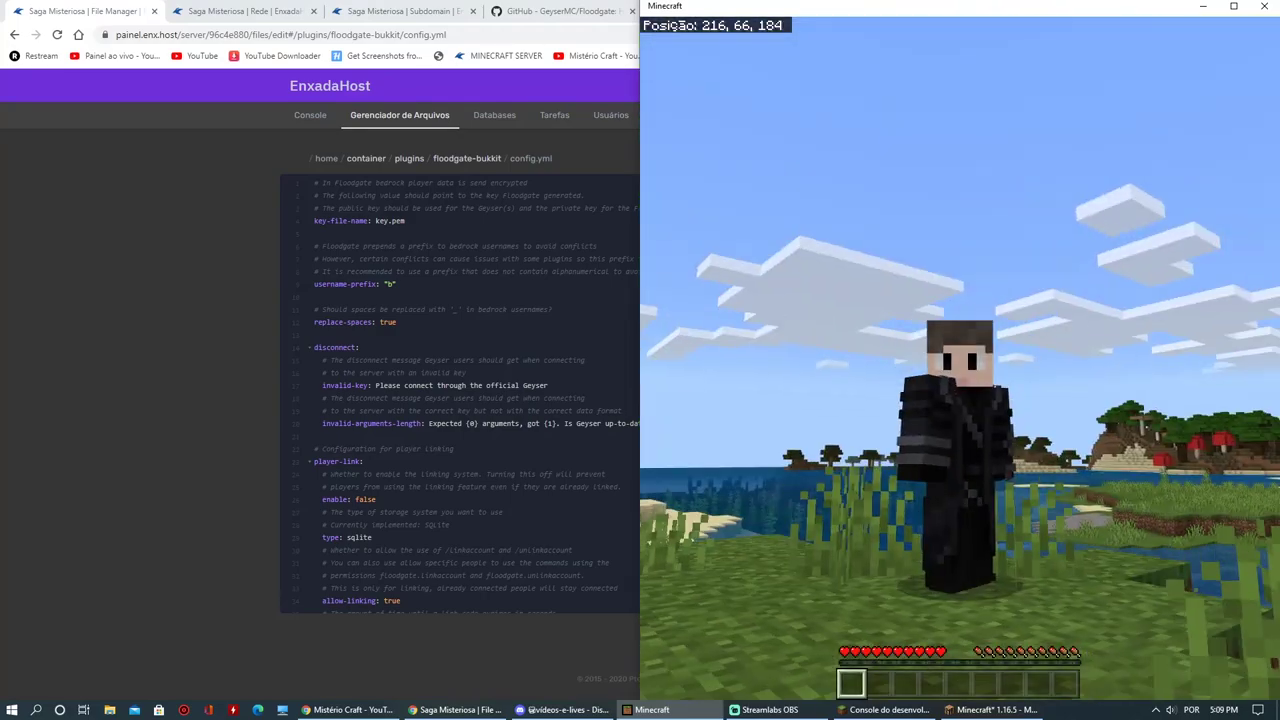
pyautogui.press('Escape')
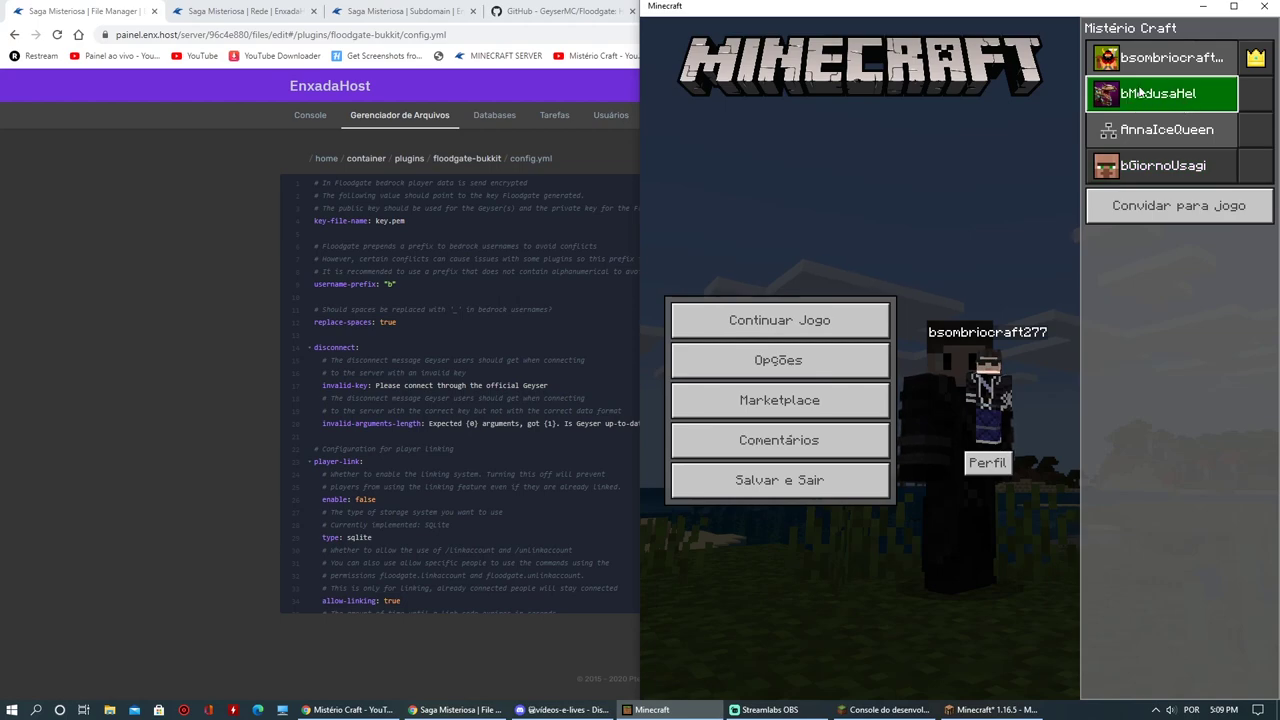
pyautogui.press('Escape')
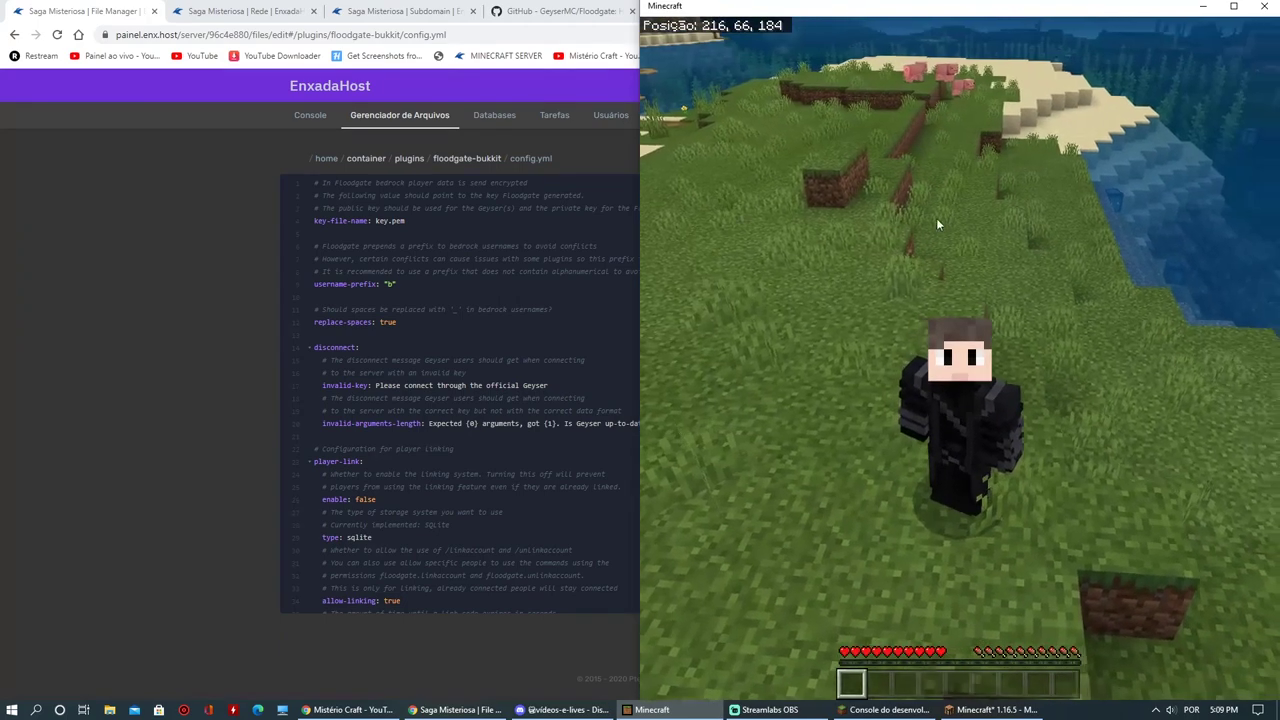
pyautogui.press('Escape')
pyautogui.click(270, 230)
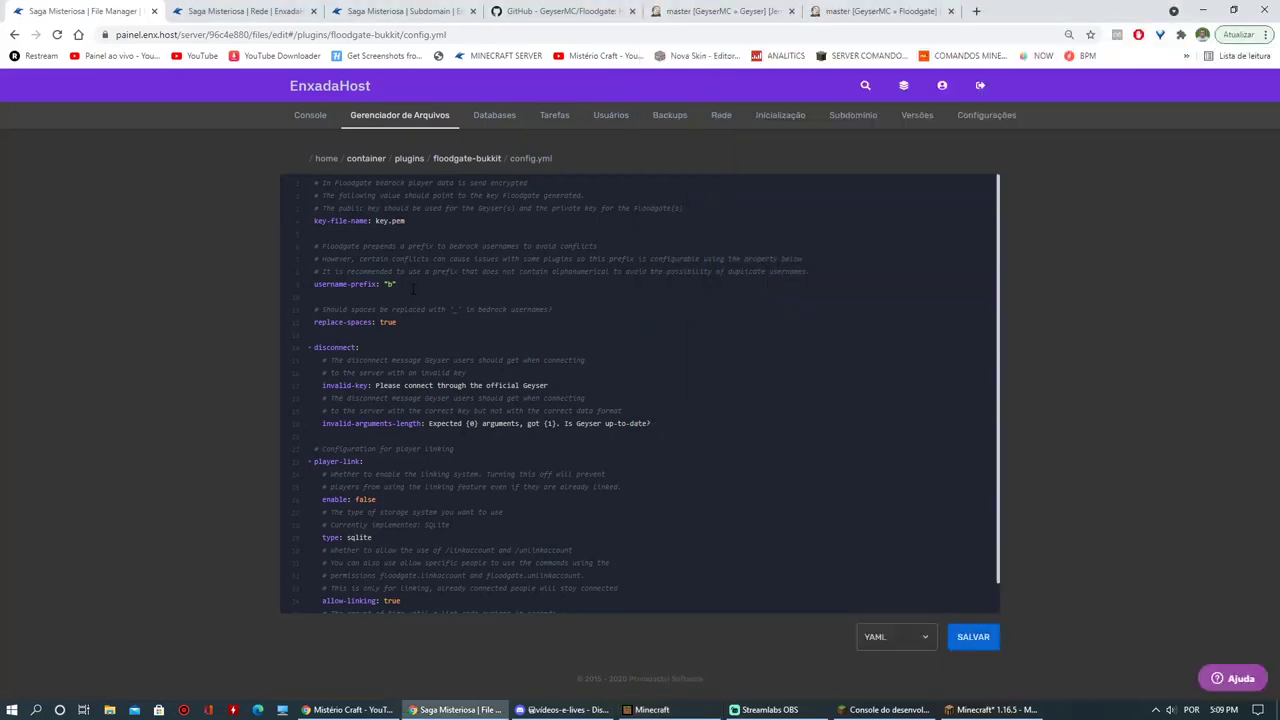
# Try emptying the username-prefix value and entering a dot in Floodgate's config.yml, and undo both edits.
pyautogui.moveTo(397, 285); pyautogui.dragTo(384, 285)
pyautogui.press('BackSpace')
pyautogui.write('"')
pyautogui.hotkey('ctrl', 'z')
pyautogui.click(413, 294)
pyautogui.write('.')
pyautogui.hotkey('ctrl', 'z')
# Examine the replace-spaces entry and the underscore in its comment in Floodgate's config.yml.
pyautogui.click(413, 309)
pyautogui.moveTo(399, 322); pyautogui.dragTo(380, 322)
pyautogui.click(420, 327)
pyautogui.click(381, 322)
pyautogui.write('e')
pyautogui.moveTo(454, 309); pyautogui.dragTo(459, 309)
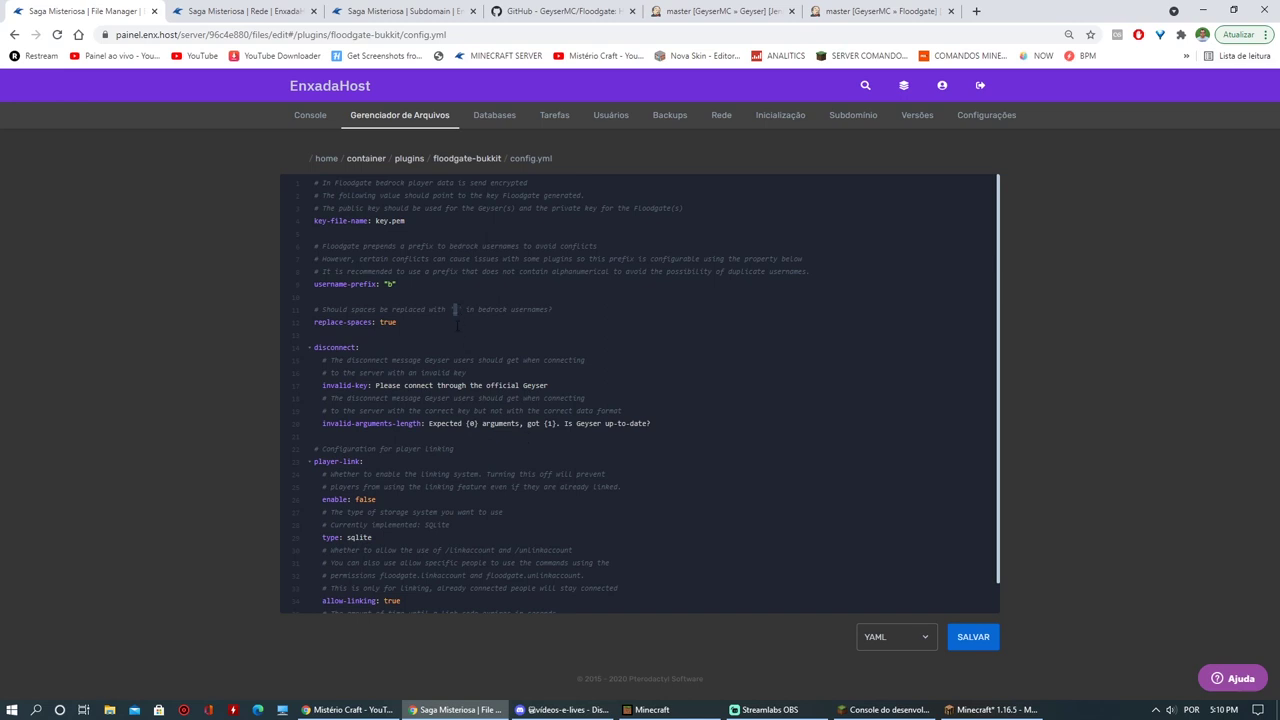